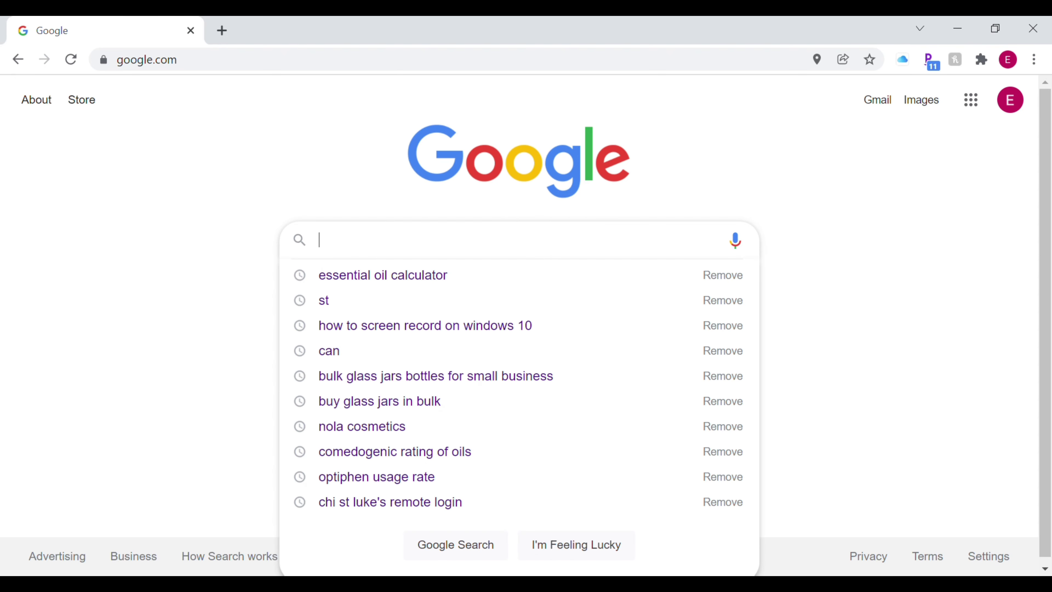
Search Google for 'essential oil calculator' and open EOCalc's Enter Your Own Blend page
{"action": "type", "text": "essential oil"}
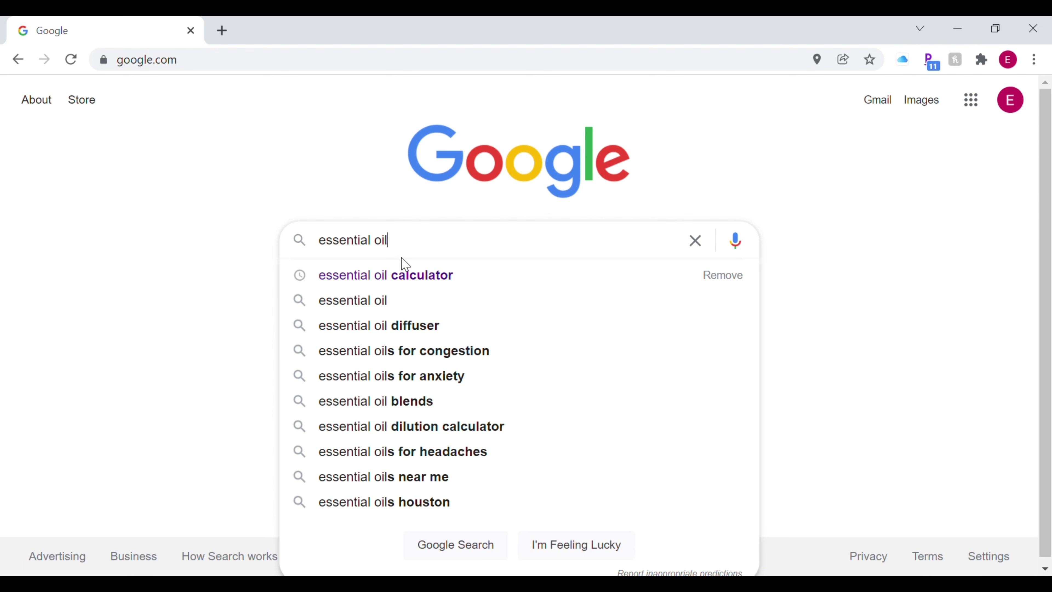
{"action": "left_click", "coordinate": [417, 279]}
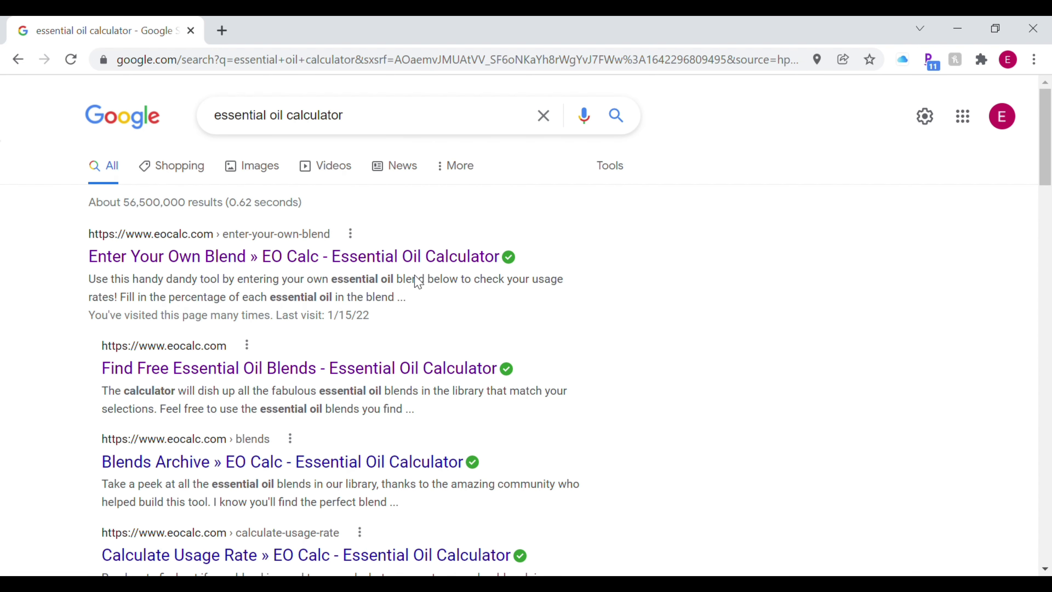
{"action": "left_click", "coordinate": [268, 258]}
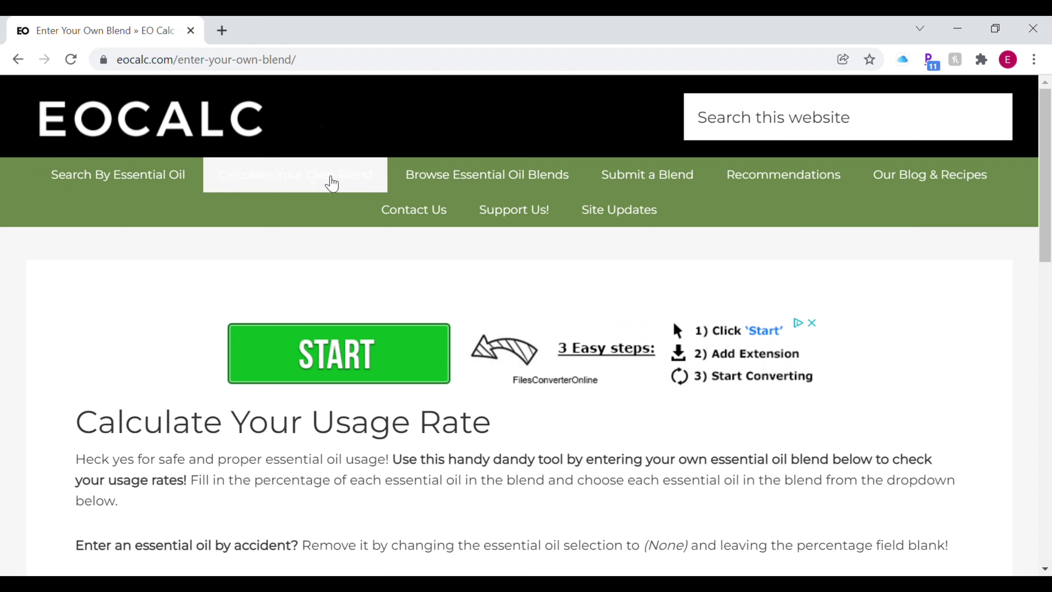
Reload the blend form and choose Lavender 40/42 and Tea Tree (Australian) as the two oils
{"action": "left_click", "coordinate": [231, 187]}
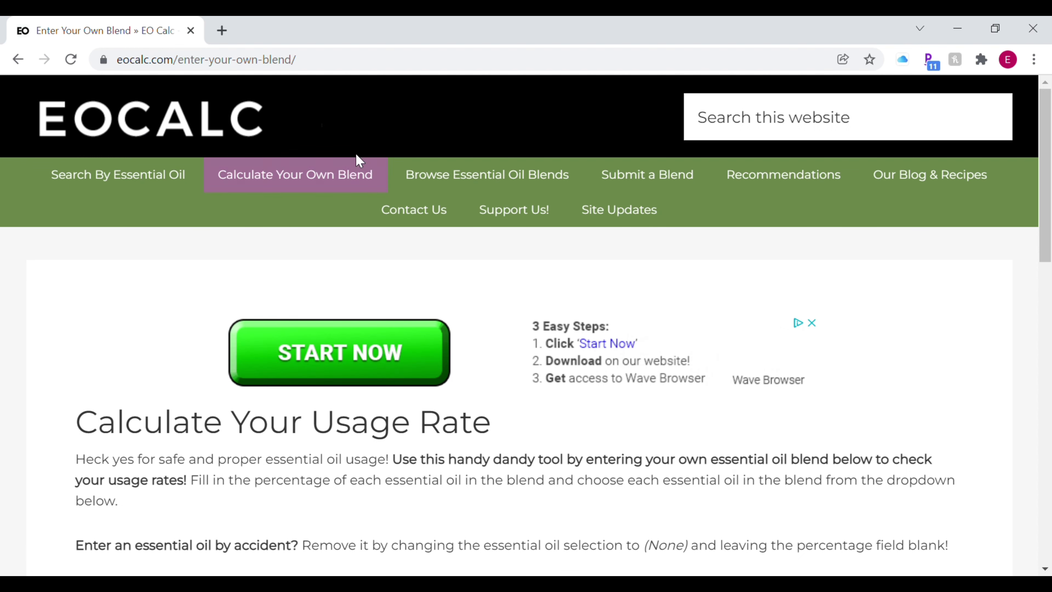
{"action": "left_click_drag", "start_coordinate": [1048, 227], "coordinate": [1050, 335]}
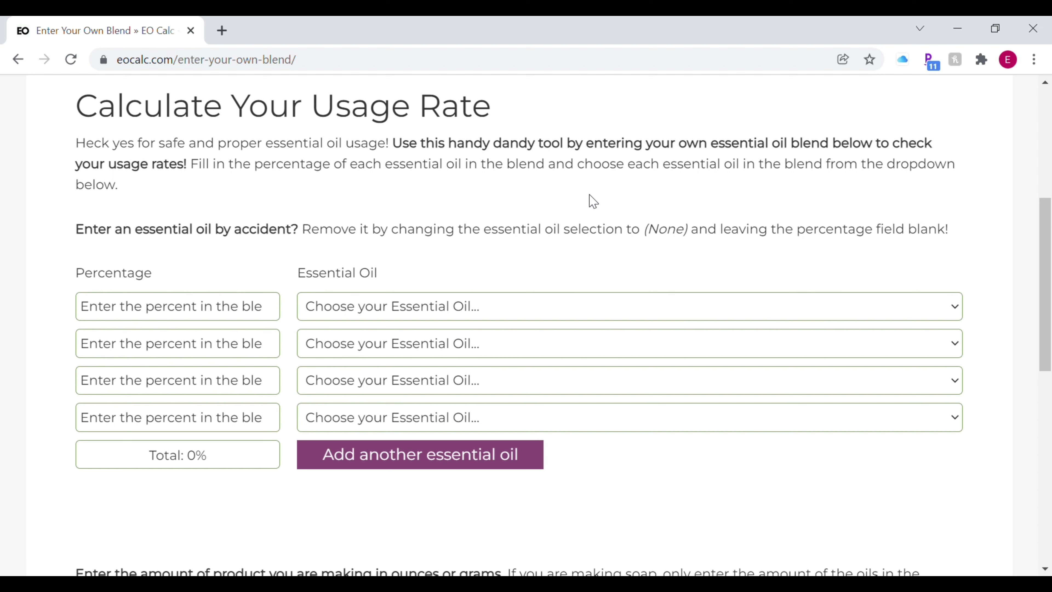
{"action": "key", "text": "Return"}
{"action": "left_click", "coordinate": [448, 345]}
{"action": "key", "text": "Return"}
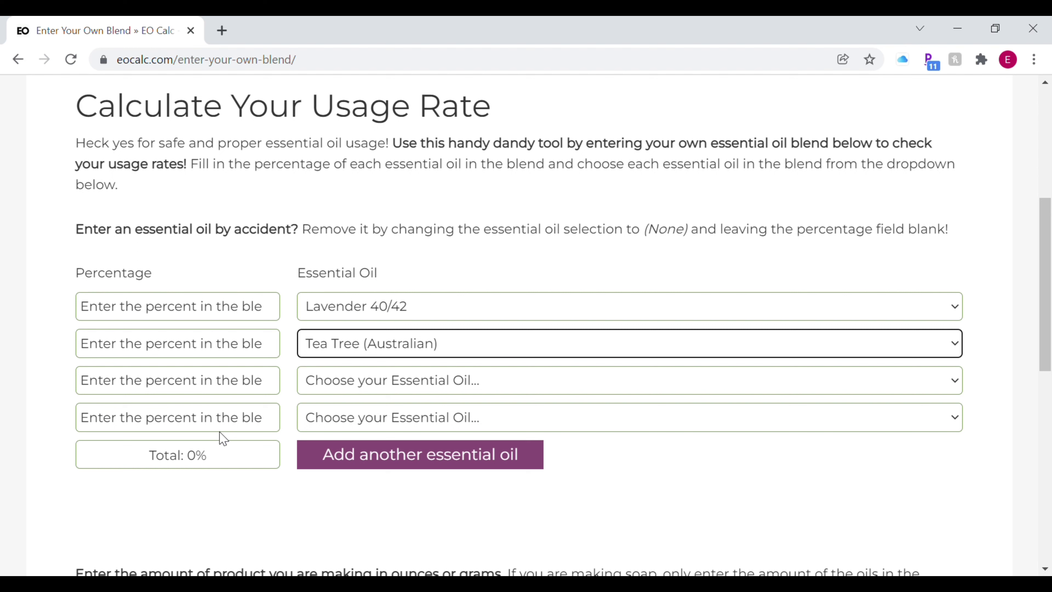
Enter 80% for Lavender and 20% for Tea Tree so the blend totals 100%
{"action": "left_click", "coordinate": [229, 316]}
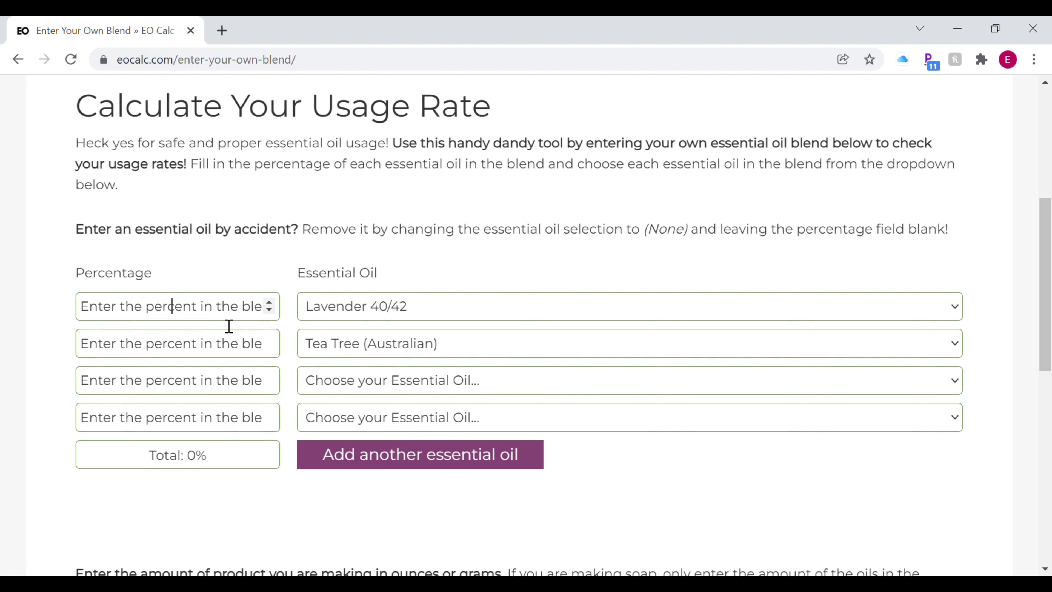
{"action": "type", "text": "80"}
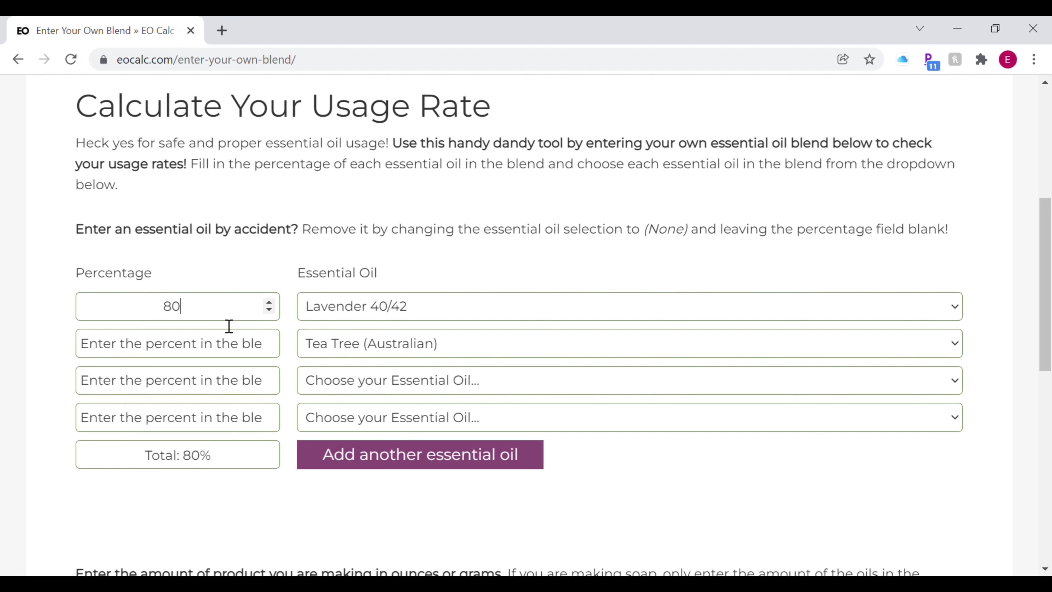
{"action": "left_click", "coordinate": [209, 347]}
{"action": "type", "text": "20"}
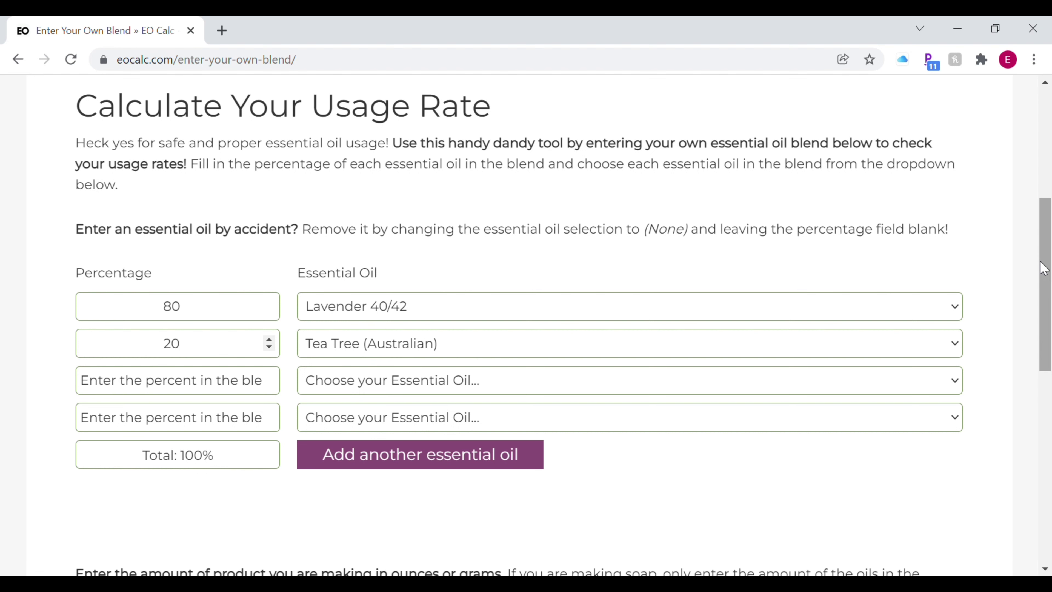
{"action": "left_click_drag", "start_coordinate": [1048, 277], "coordinate": [1048, 388]}
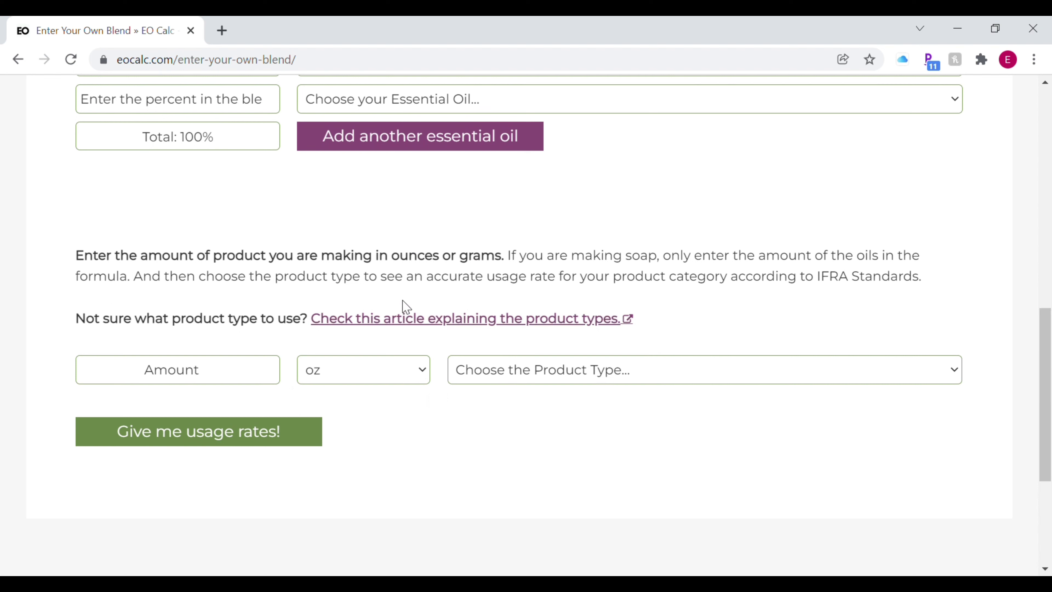
Enter 200 g of Facial Products (Category 5B) and request the usage rates
{"action": "left_click", "coordinate": [339, 377]}
{"action": "left_click", "coordinate": [317, 411]}
{"action": "left_click", "coordinate": [223, 384]}
{"action": "type", "text": "200"}
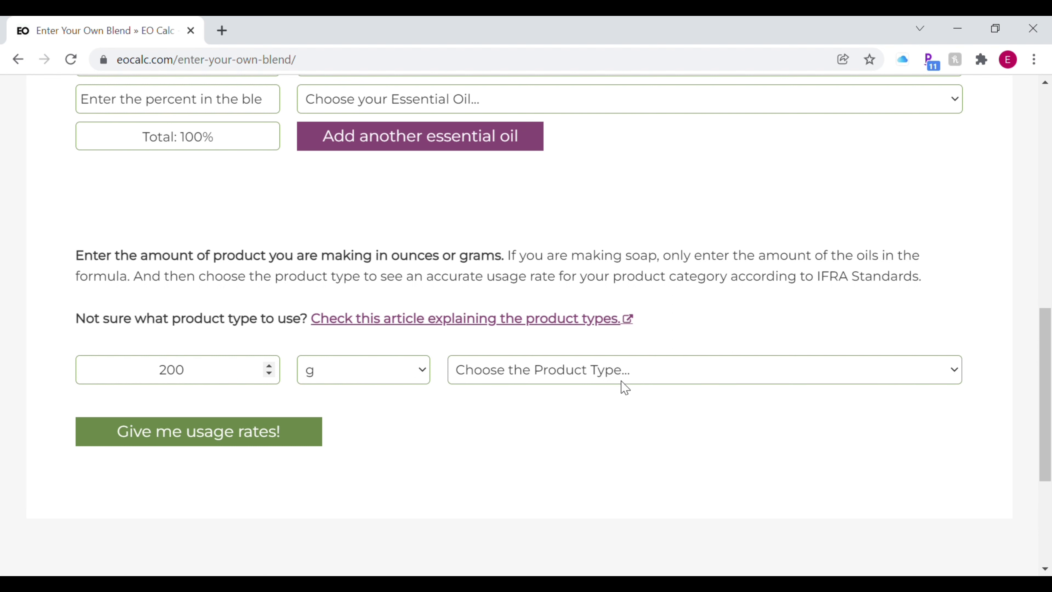
{"action": "left_click", "coordinate": [954, 375]}
{"action": "left_click", "coordinate": [753, 123]}
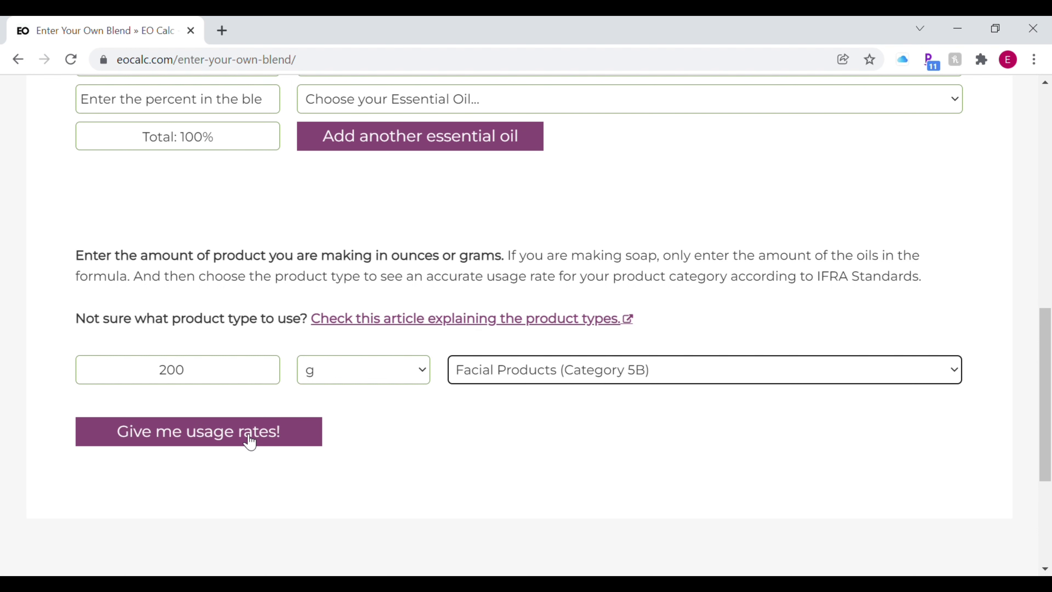
{"action": "left_click", "coordinate": [213, 432]}
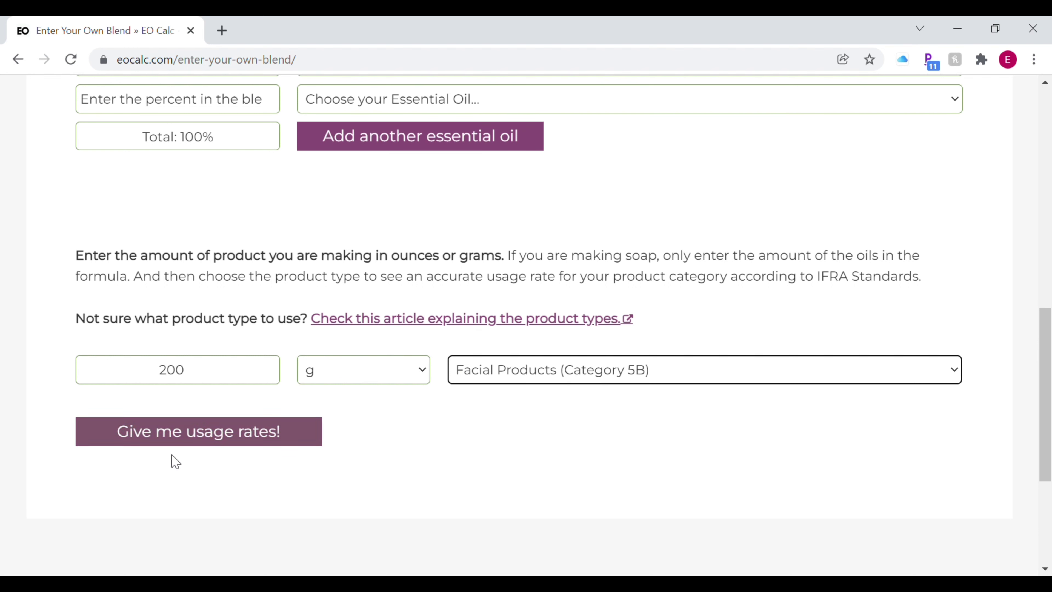
{"action": "left_click", "coordinate": [218, 438]}
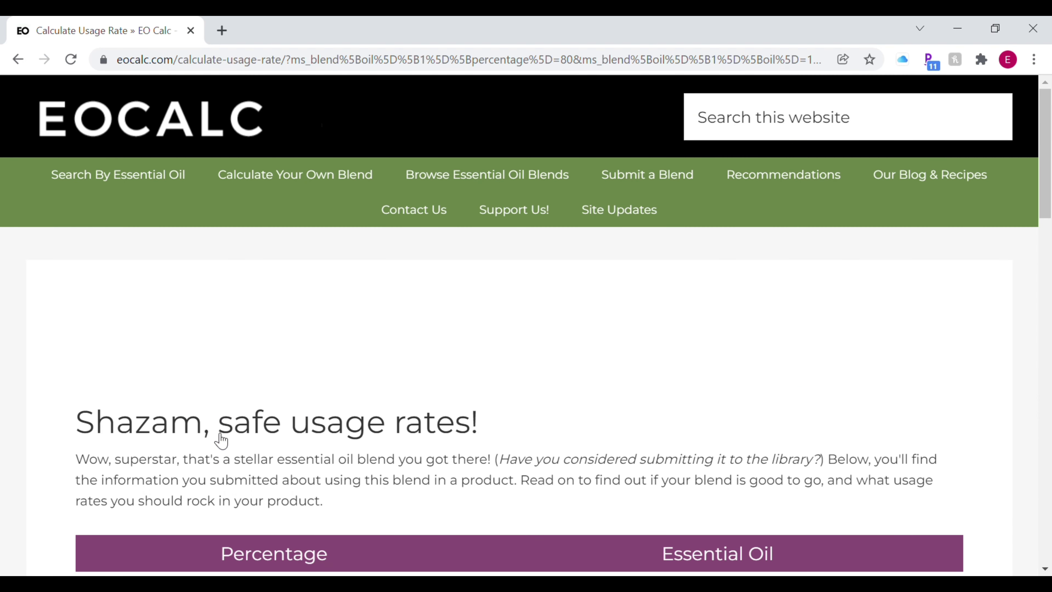
Scroll through the 'Shazam, safe usage rates!' results down to the usage-rate table
{"action": "left_click_drag", "start_coordinate": [1046, 206], "coordinate": [1046, 265]}
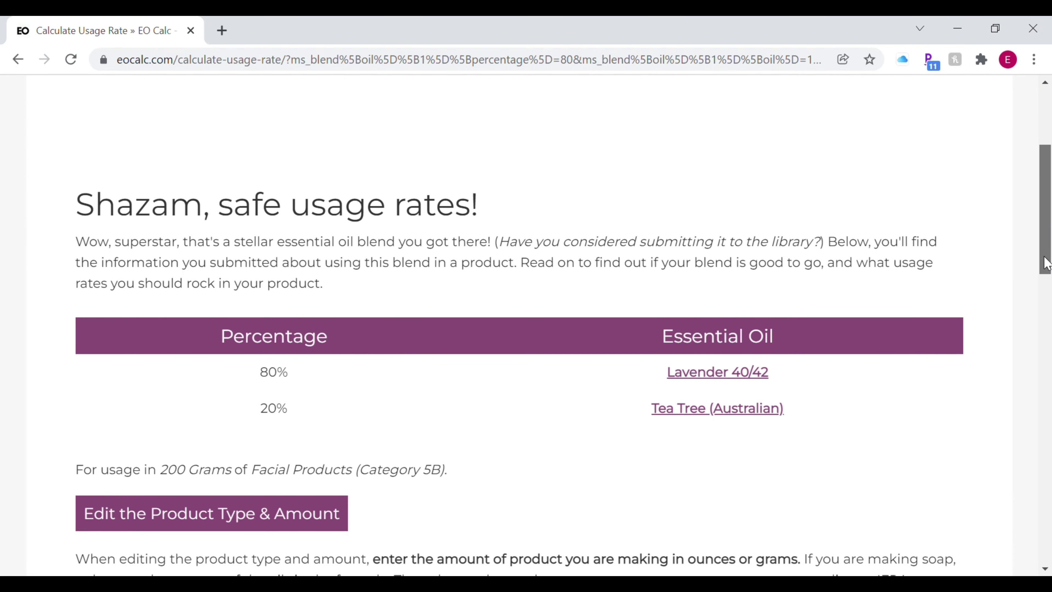
{"action": "scroll", "coordinate": [290, 249], "scroll_direction": "down", "scroll_amount": 1}
{"action": "left_click_drag", "start_coordinate": [74, 173], "coordinate": [483, 188]}
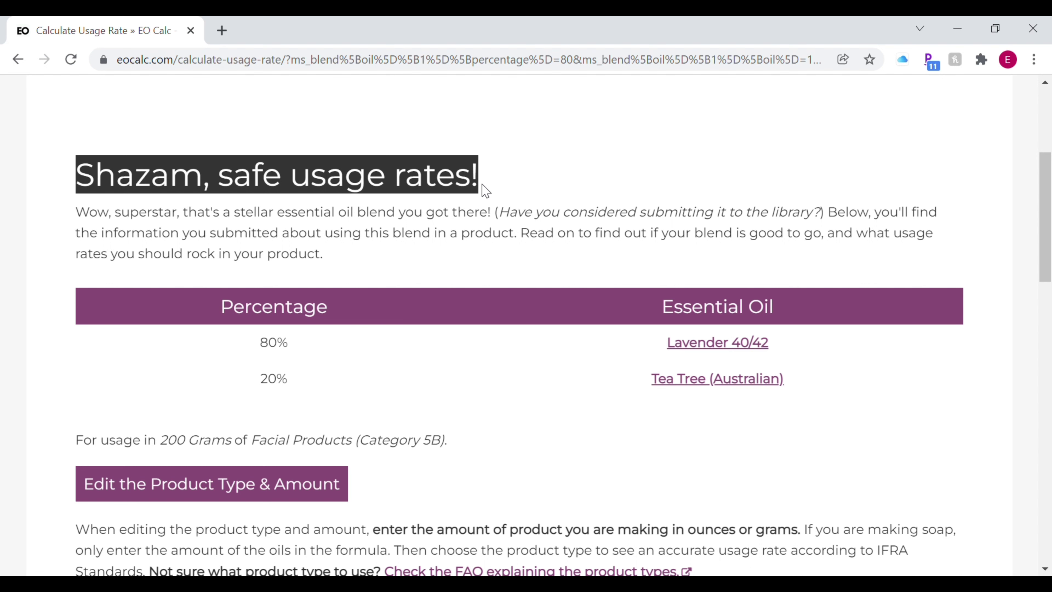
{"action": "scroll", "coordinate": [994, 248], "scroll_direction": "down", "scroll_amount": 4}
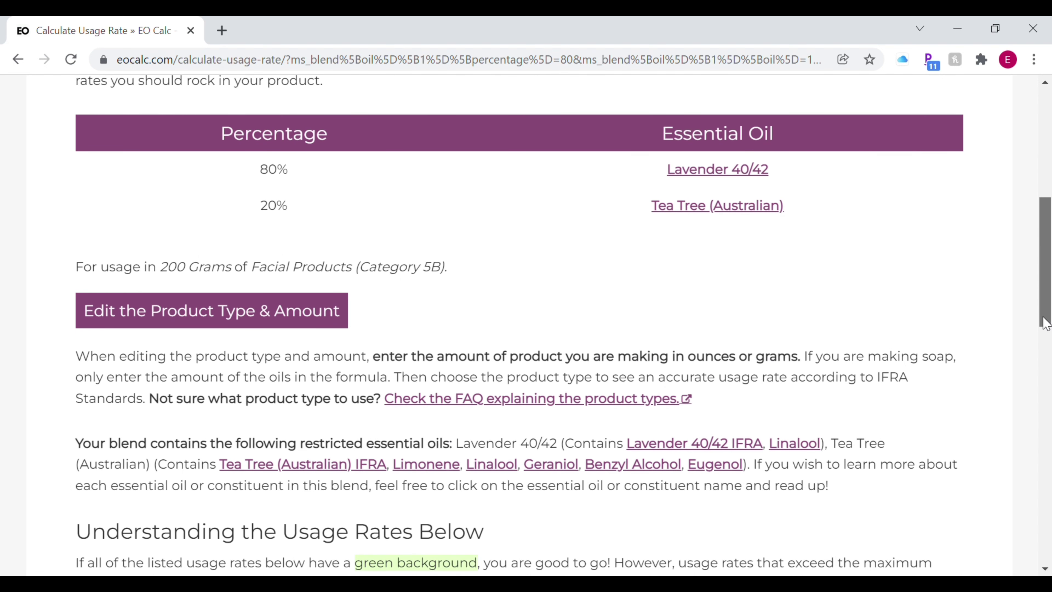
{"action": "left_click_drag", "start_coordinate": [1046, 324], "coordinate": [1049, 468]}
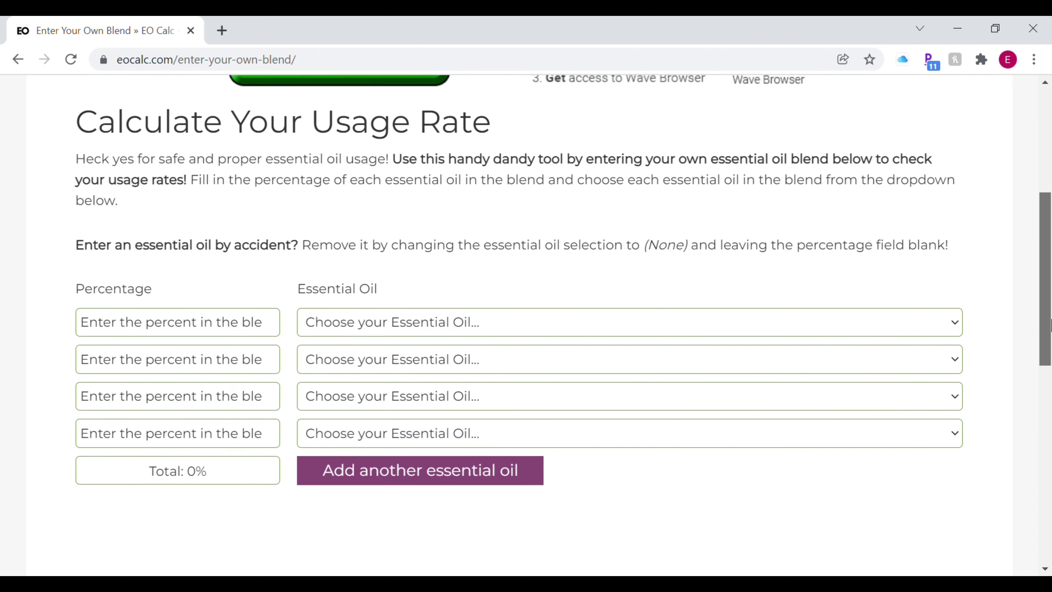
{"action": "scroll", "coordinate": [1050, 324], "scroll_direction": "down", "scroll_amount": 3}
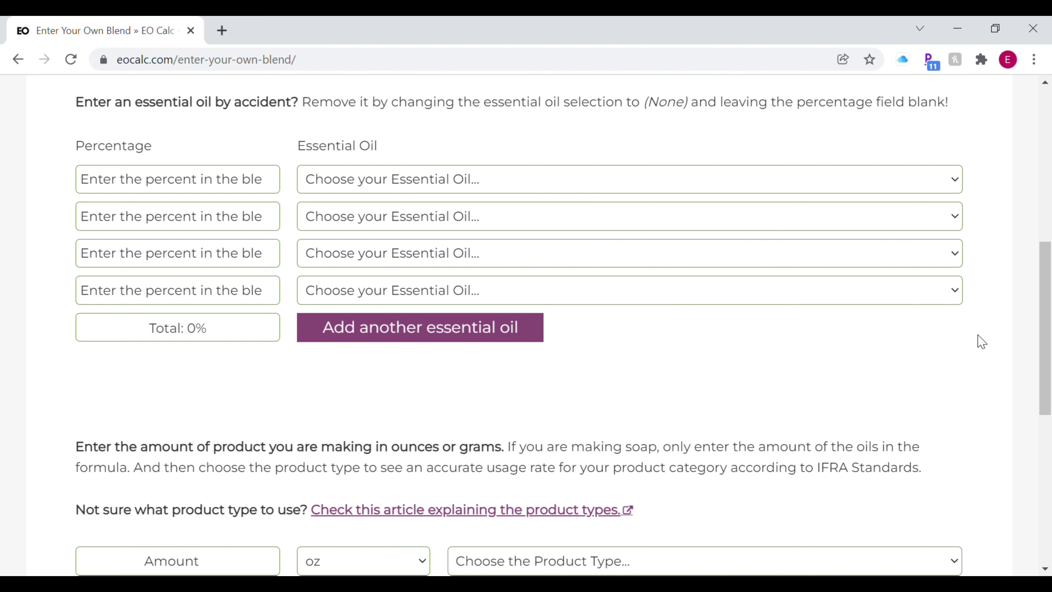
Enter a blend of 70% Basil (Sweet), 15% Cedarwood (Atlas) and 15% Rosemary (Spanish)
{"action": "left_click", "coordinate": [719, 443]}
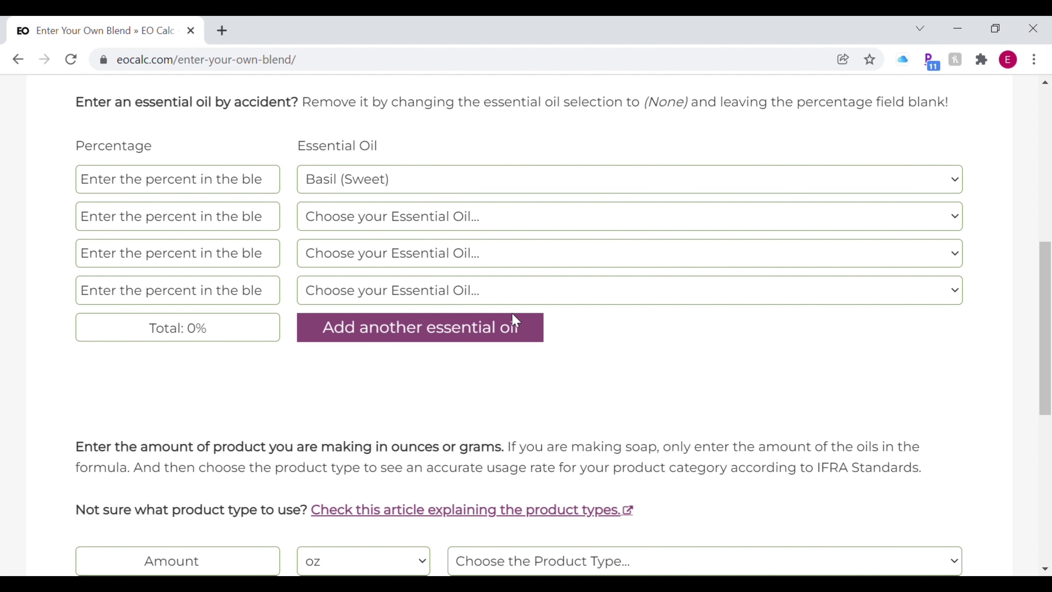
{"action": "left_click", "coordinate": [530, 421]}
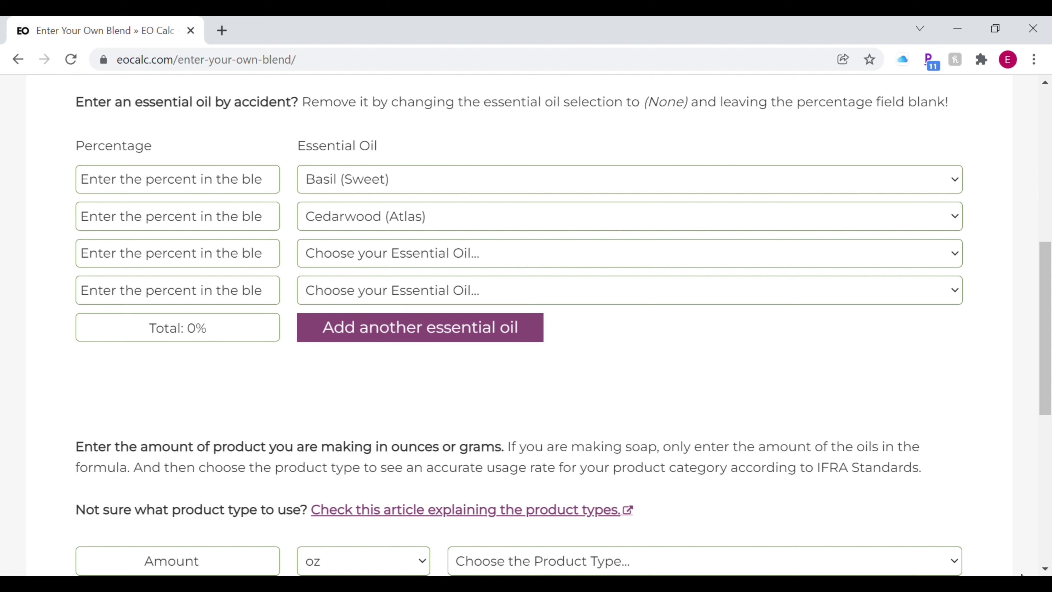
{"action": "left_click", "coordinate": [636, 476]}
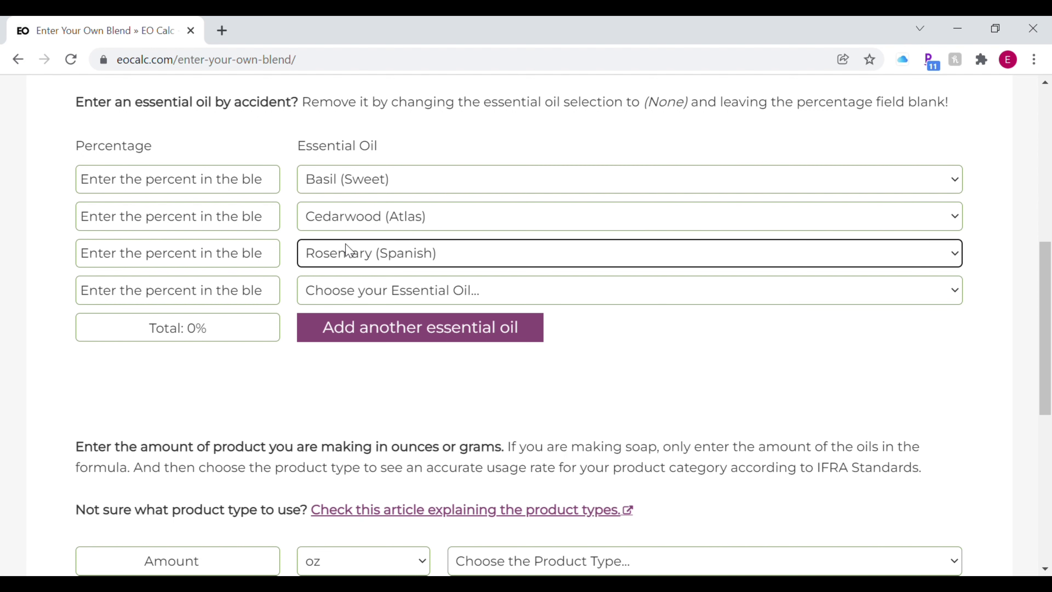
{"action": "left_click", "coordinate": [216, 183]}
{"action": "type", "text": "7"}
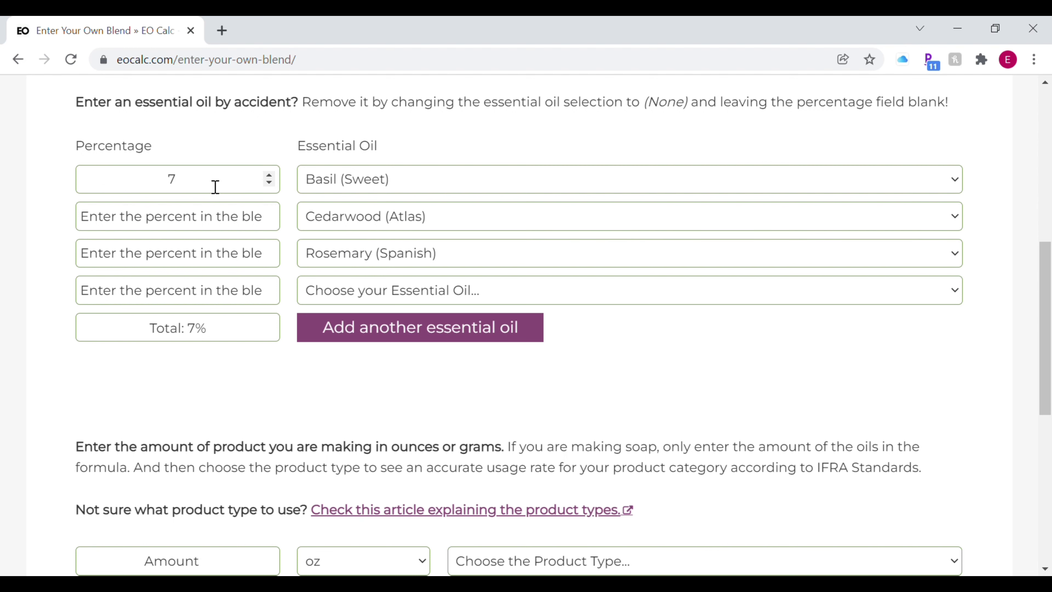
{"action": "type", "text": "0"}
{"action": "left_click", "coordinate": [190, 217]}
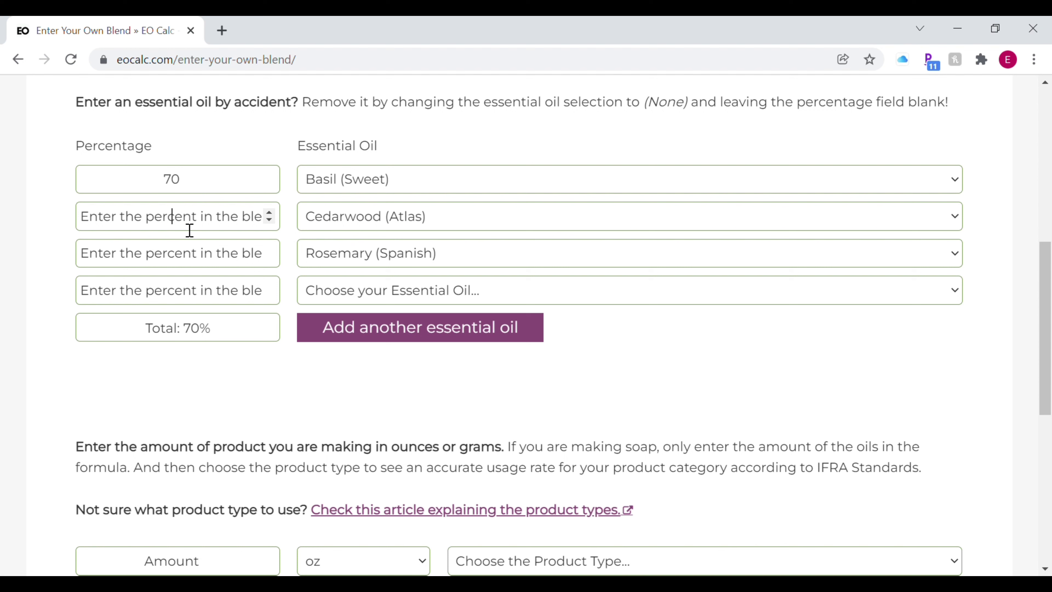
{"action": "type", "text": "1"}
{"action": "type", "text": "5"}
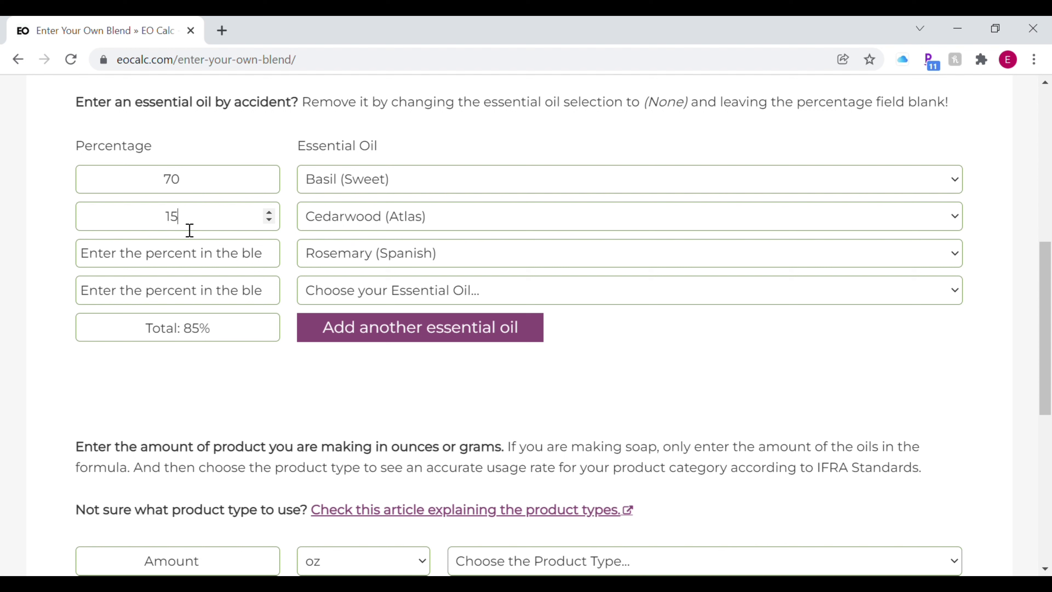
{"action": "left_click", "coordinate": [177, 261]}
{"action": "type", "text": "15"}
{"action": "left_click", "coordinate": [256, 390]}
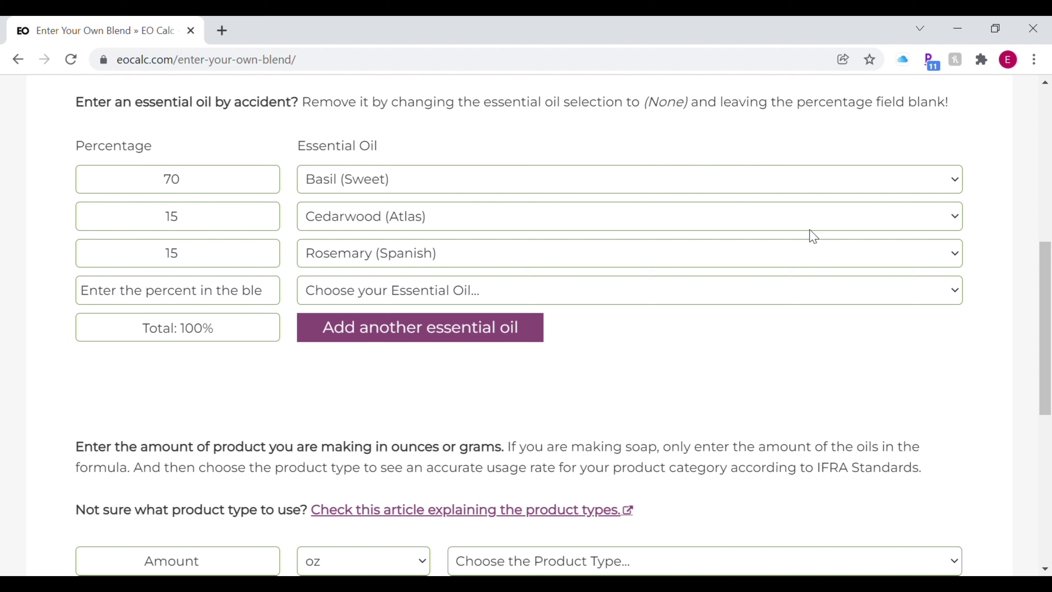
Set 200 g of Facial Products (Category 5B) and calculate the usage rates
{"action": "left_click_drag", "start_coordinate": [1047, 316], "coordinate": [1050, 390]}
{"action": "left_click", "coordinate": [353, 346]}
{"action": "left_click", "coordinate": [355, 385]}
{"action": "left_click", "coordinate": [188, 352]}
{"action": "type", "text": "200"}
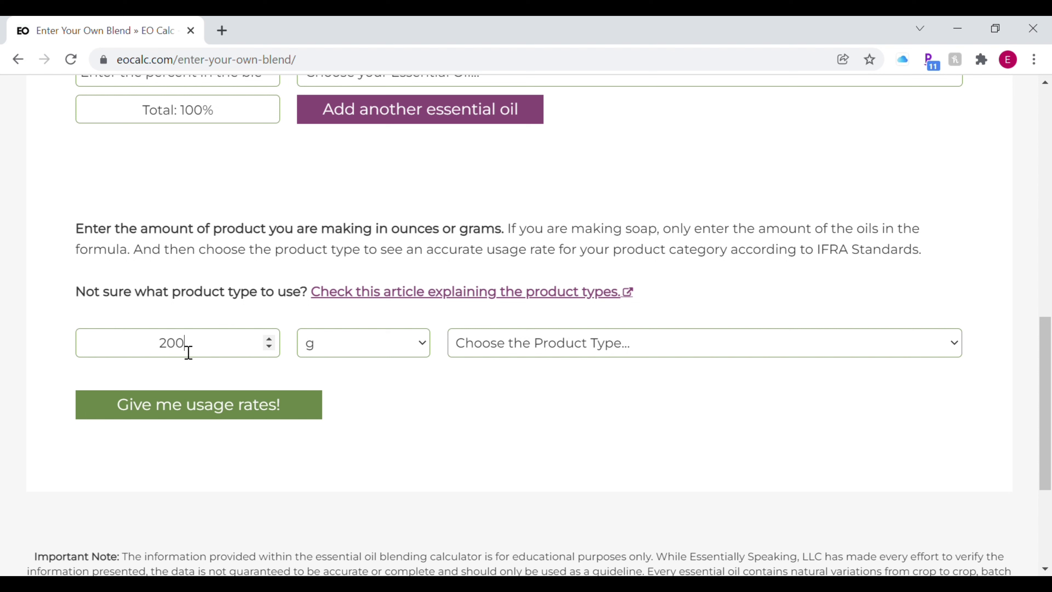
{"action": "left_click", "coordinate": [484, 345]}
{"action": "left_click", "coordinate": [554, 111]}
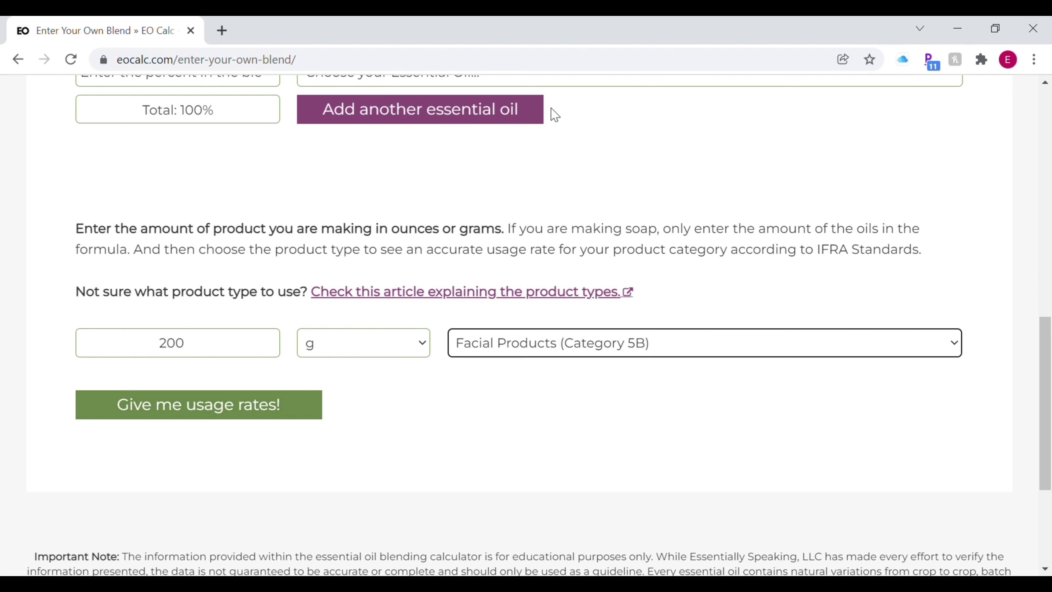
{"action": "left_click", "coordinate": [281, 412]}
{"action": "left_click_drag", "start_coordinate": [1043, 193], "coordinate": [1034, 273]}
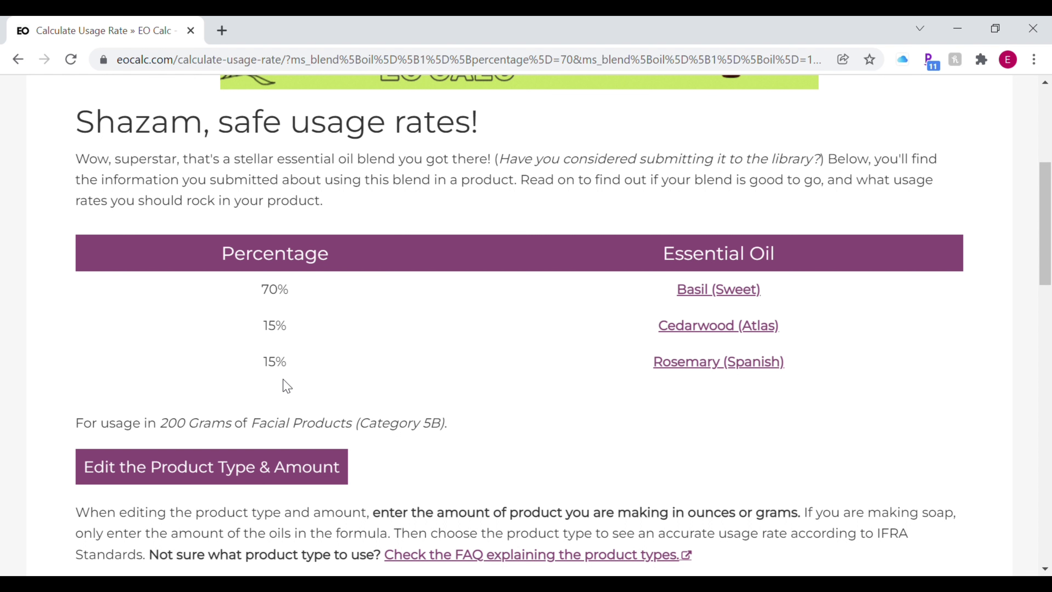
Scroll down to the grams usage table showing Basil (Sweet) red at 0.6%, 0.8% and 1%
{"action": "left_click_drag", "start_coordinate": [1047, 220], "coordinate": [1050, 366]}
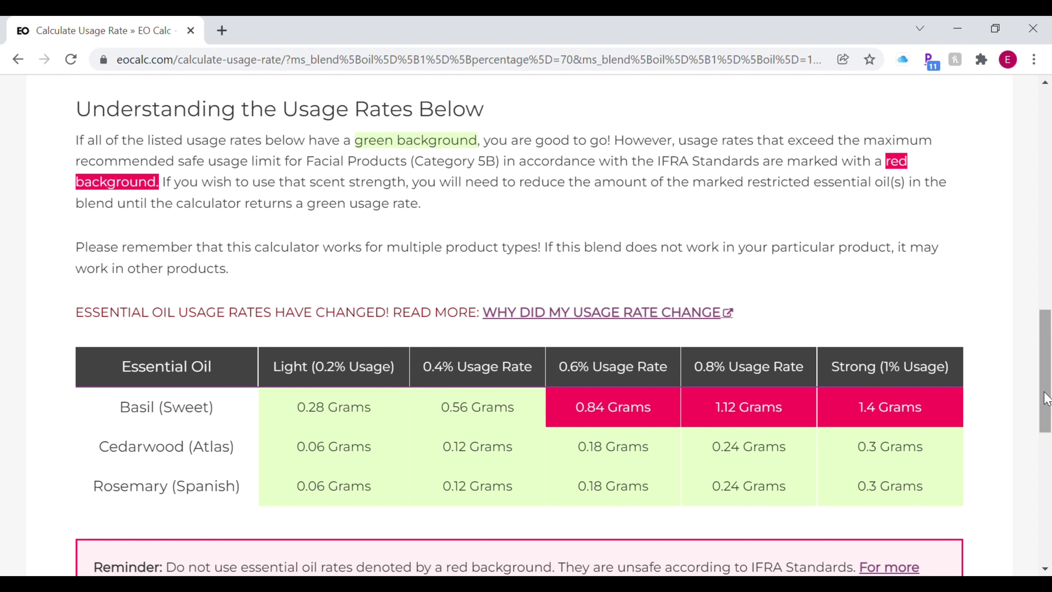
{"action": "left_click_drag", "start_coordinate": [1048, 421], "coordinate": [1048, 466]}
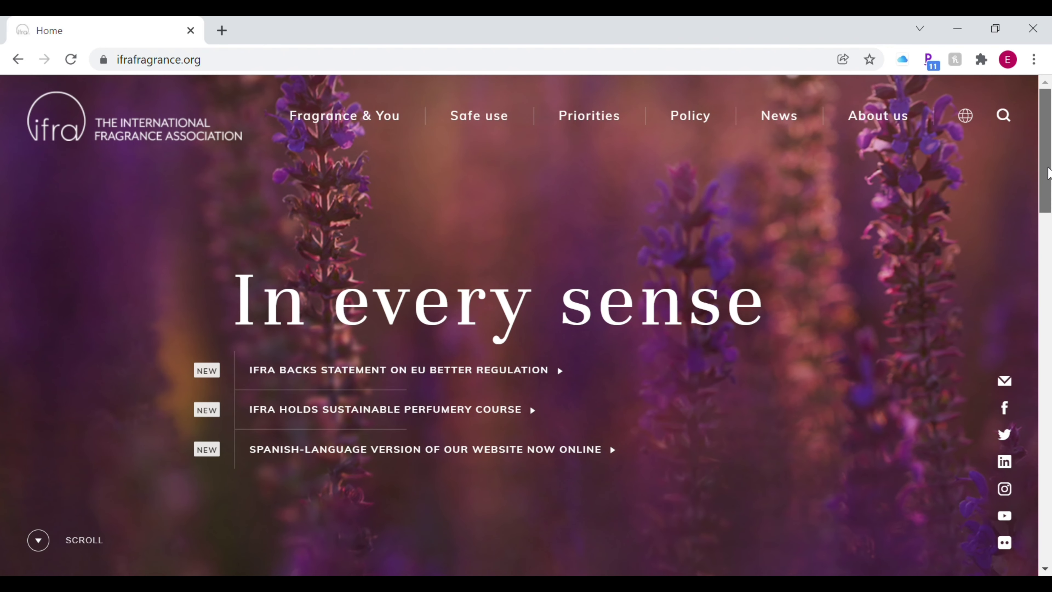
Scroll through the ifrafragrance.org homepage before returning to the empty EOCalc form
{"action": "scroll", "coordinate": [1035, 243], "scroll_direction": "down", "scroll_amount": 6}
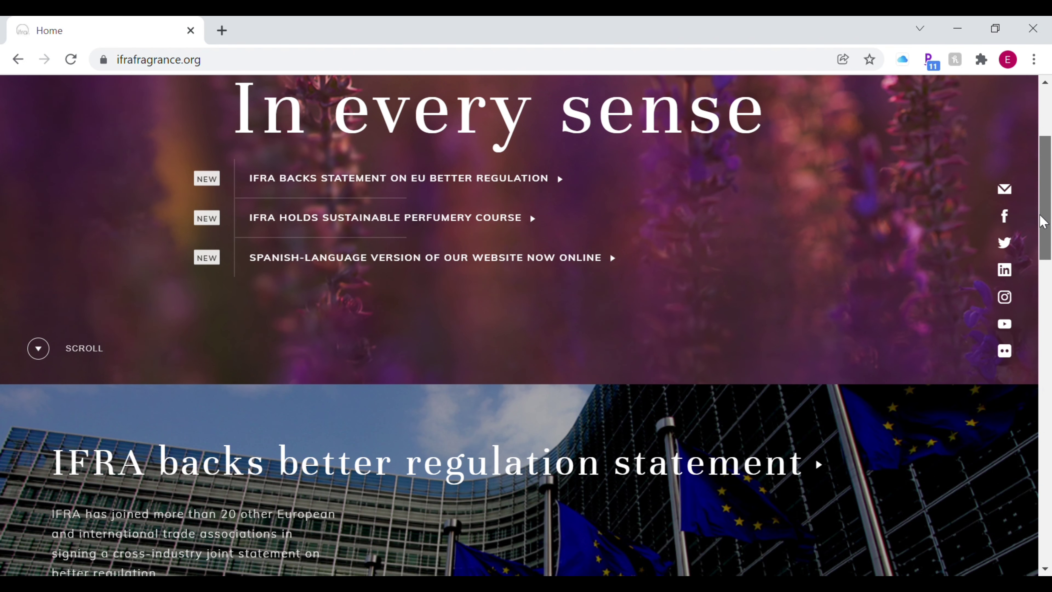
{"action": "scroll", "coordinate": [1034, 249], "scroll_direction": "down", "scroll_amount": 5}
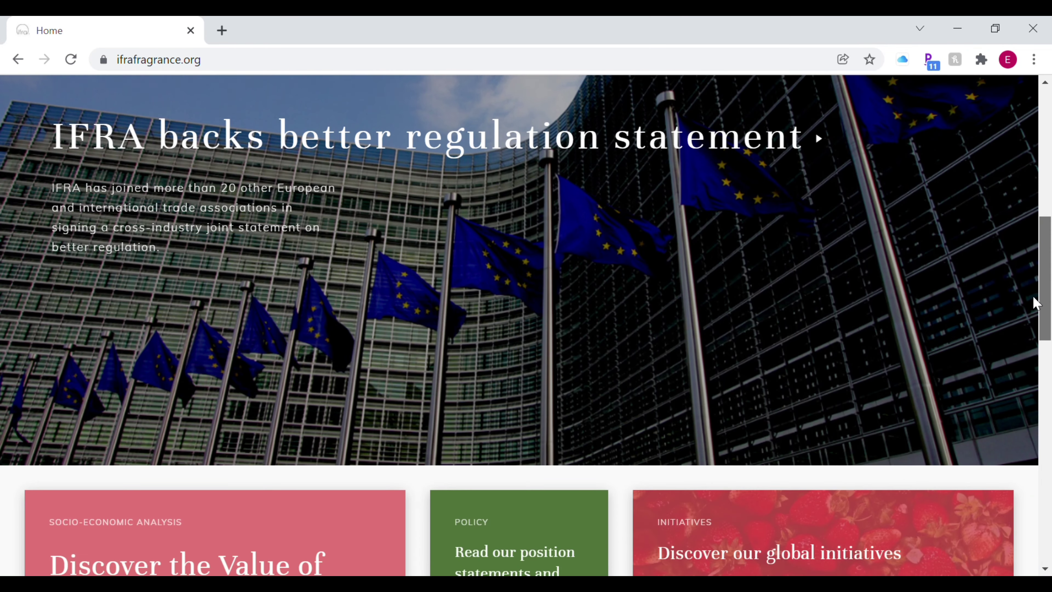
{"action": "left_click_drag", "start_coordinate": [1039, 302], "coordinate": [1050, 425]}
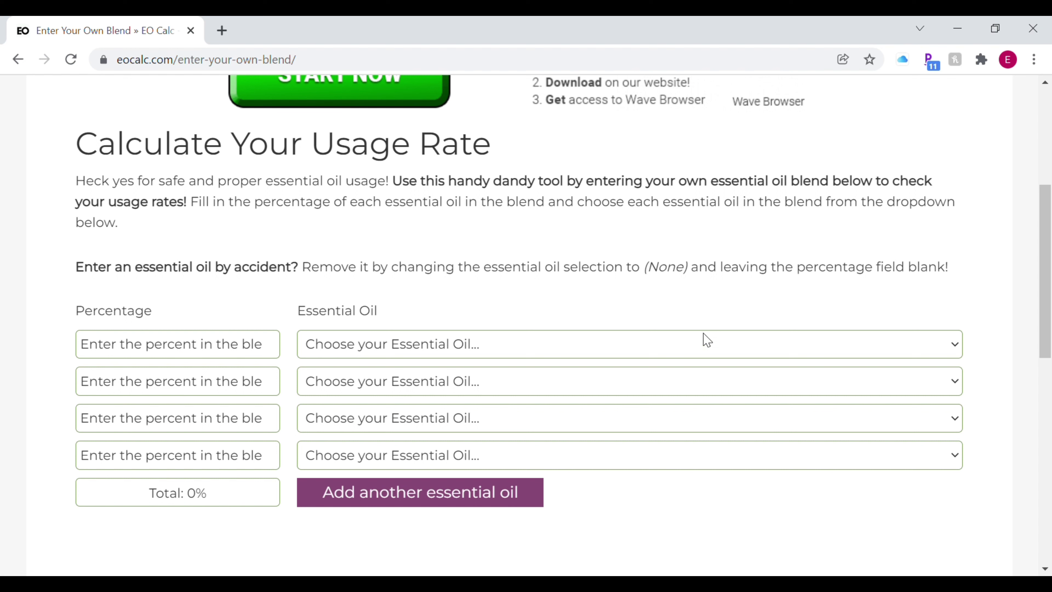
Enter a blend of 30% Basil (Sweet), 50% Cedarwood (Atlas) and 20% Rosemary (Spanish)
{"action": "left_click", "coordinate": [711, 343]}
{"action": "left_click", "coordinate": [452, 79]}
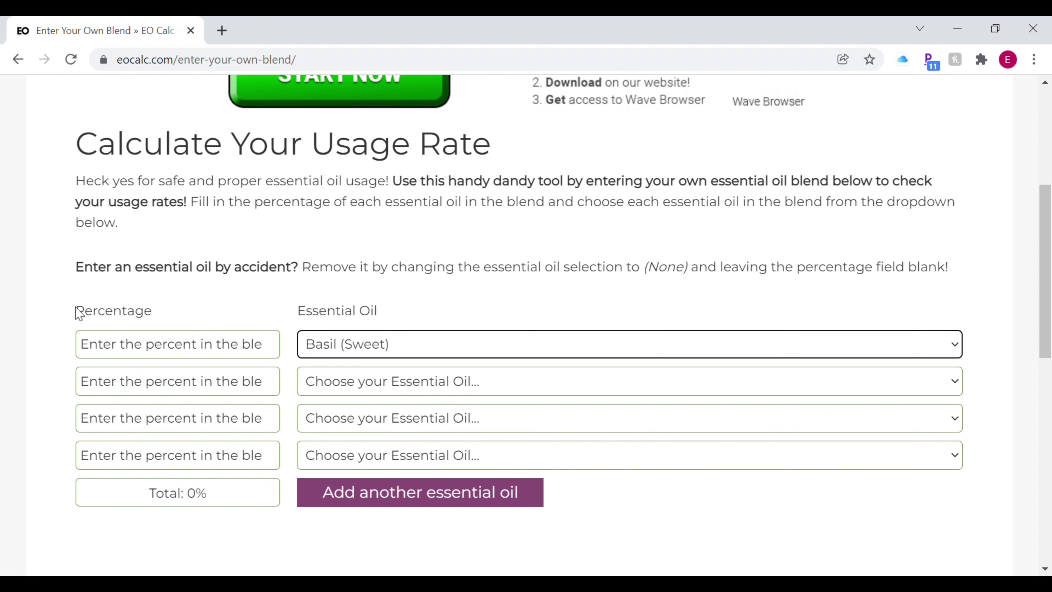
{"action": "left_click", "coordinate": [110, 355]}
{"action": "type", "text": "30"}
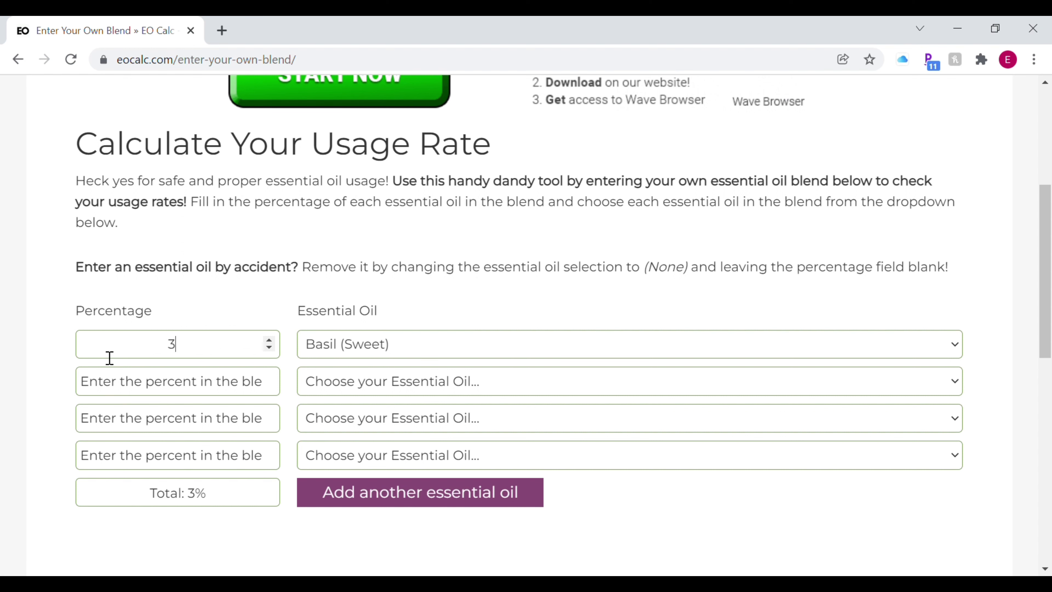
{"action": "left_click", "coordinate": [389, 382]}
{"action": "left_click", "coordinate": [373, 231]}
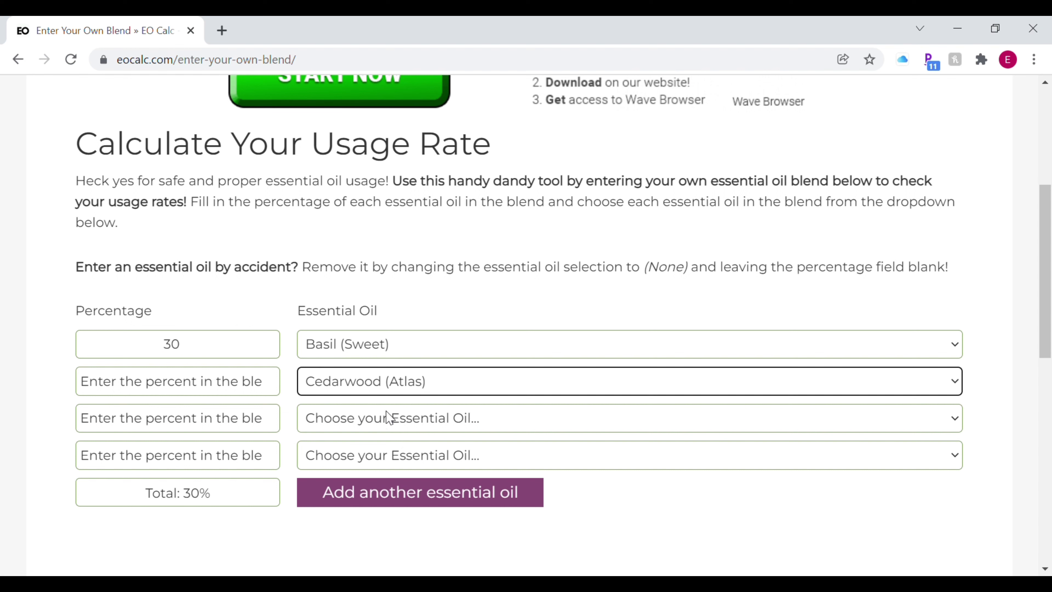
{"action": "left_click", "coordinate": [155, 391]}
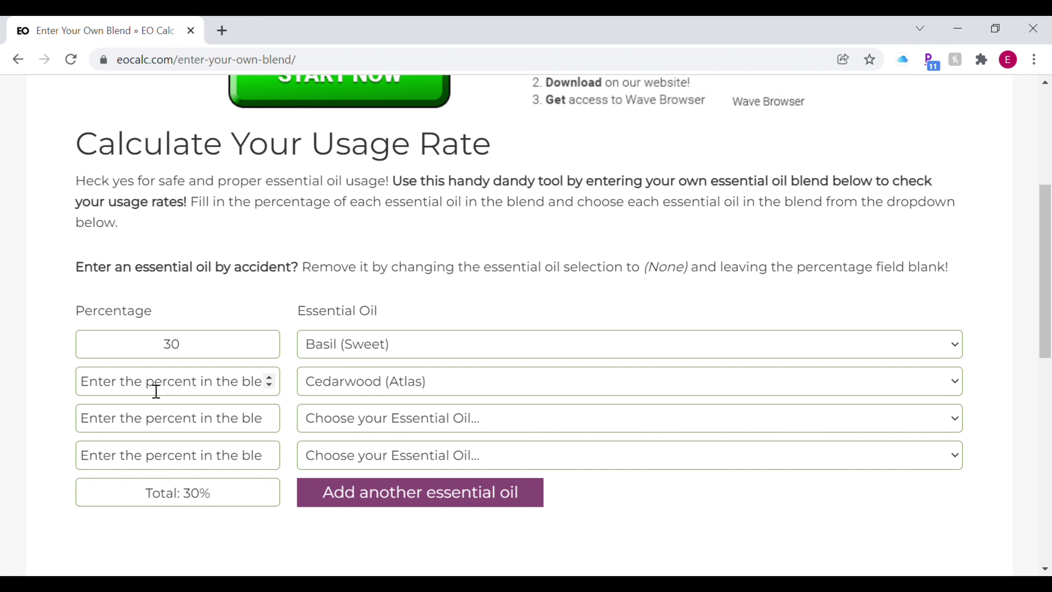
{"action": "type", "text": "5"}
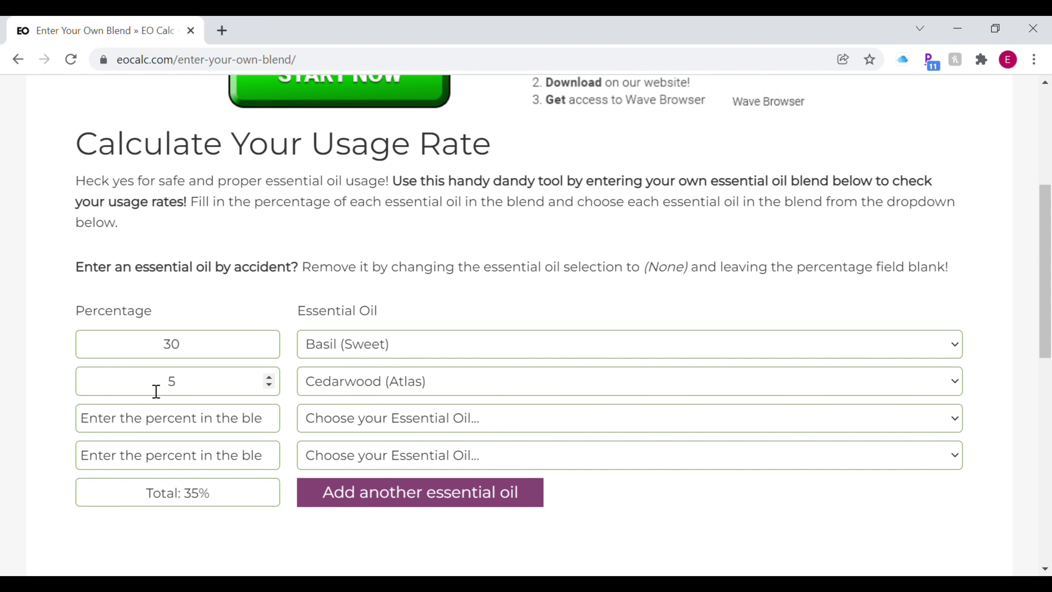
{"action": "type", "text": "0"}
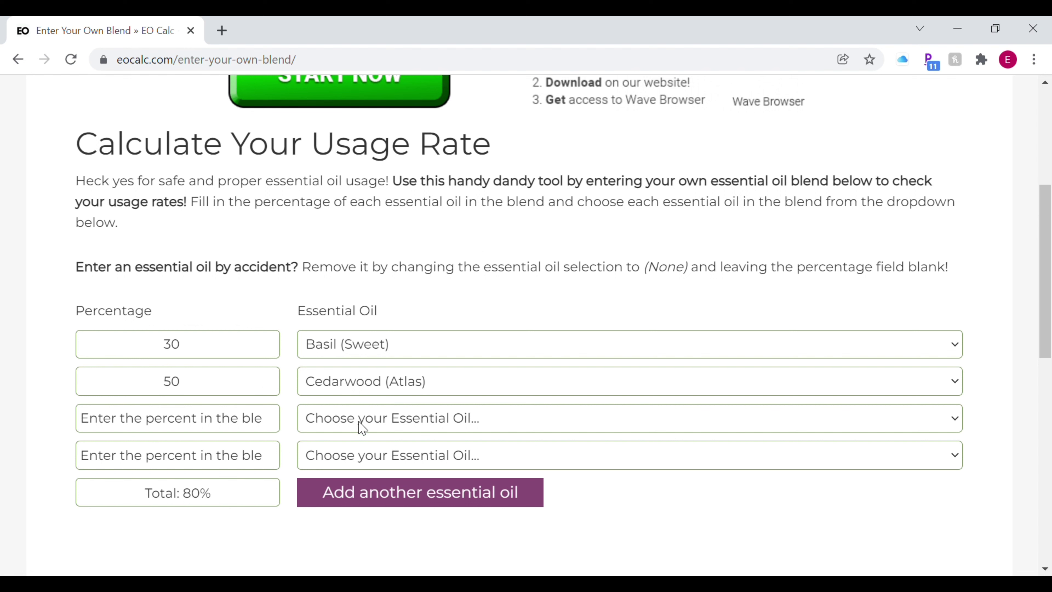
{"action": "left_click", "coordinate": [425, 304]}
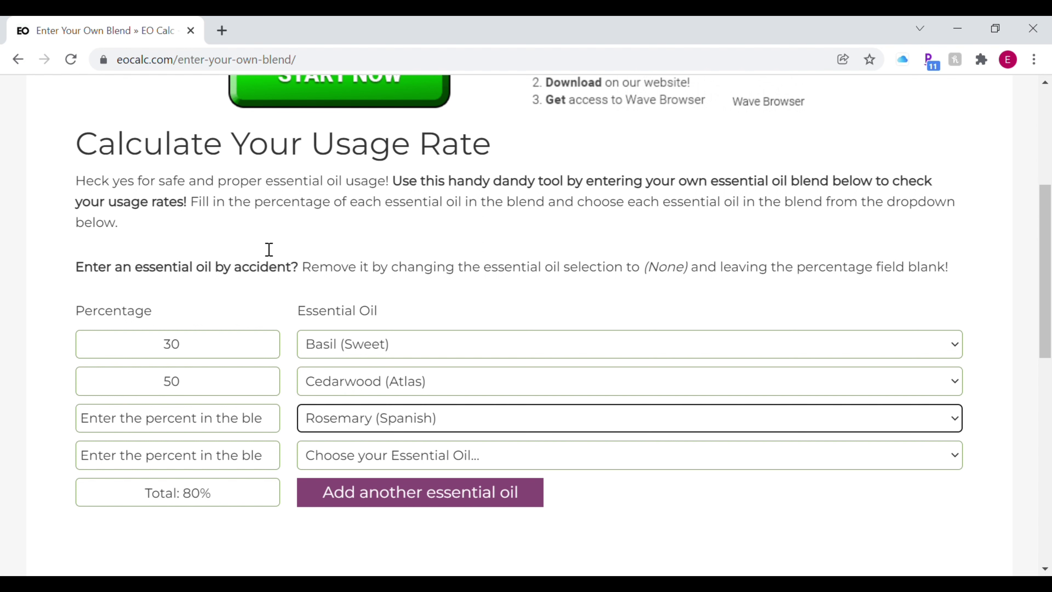
{"action": "left_click", "coordinate": [161, 424]}
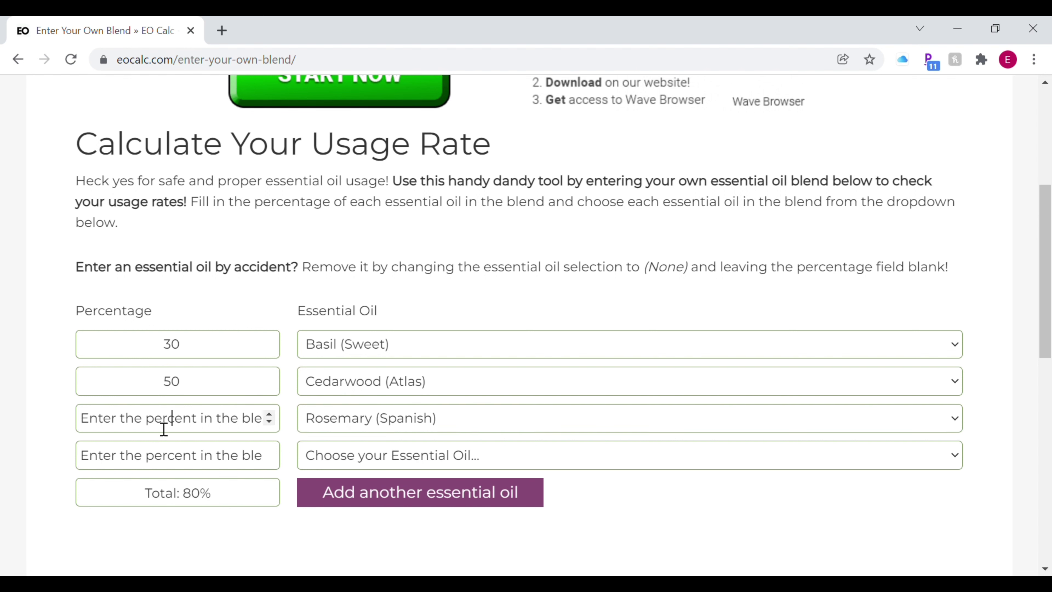
{"action": "type", "text": "20"}
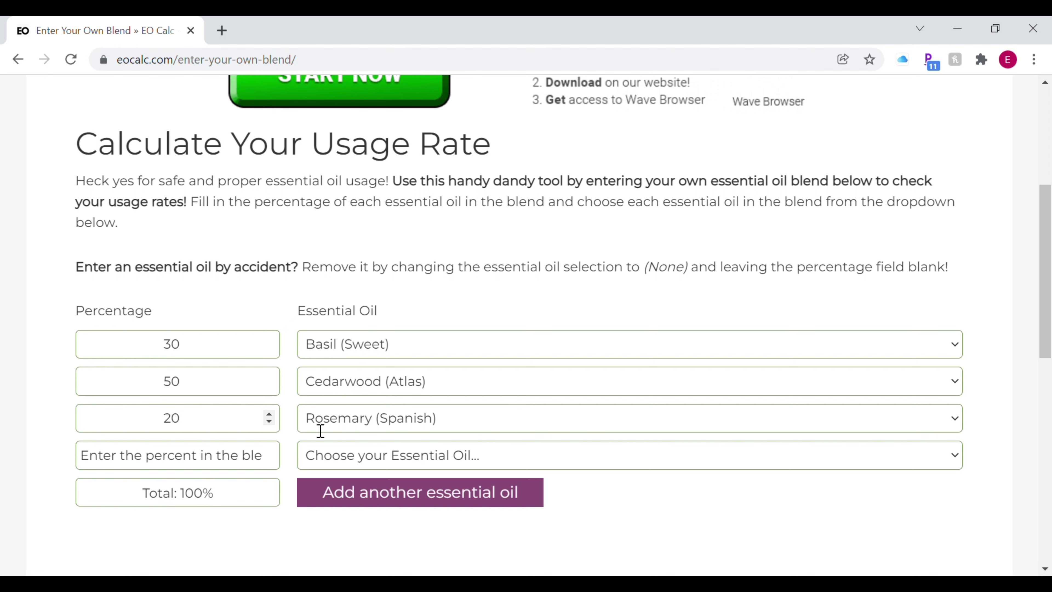
Set 200 g of Facial Products (Category 5B) and calculate the new blend's usage rates
{"action": "scroll", "coordinate": [1045, 334], "scroll_direction": "down", "scroll_amount": 5}
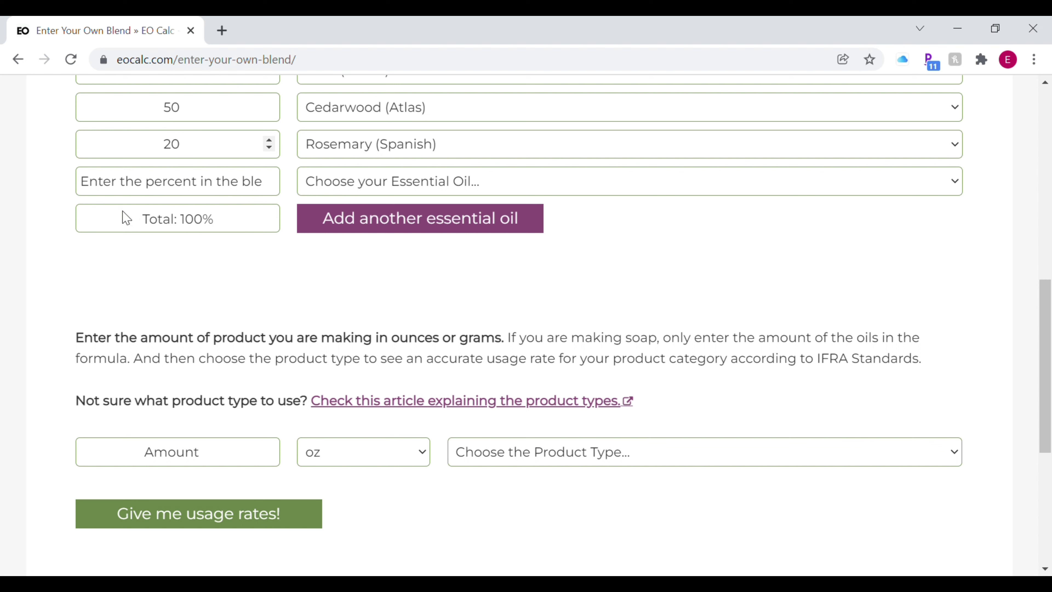
{"action": "left_click", "coordinate": [362, 439]}
{"action": "left_click", "coordinate": [336, 493]}
{"action": "left_click", "coordinate": [216, 463]}
{"action": "type", "text": "200"}
{"action": "left_click", "coordinate": [538, 458]}
{"action": "left_click", "coordinate": [549, 209]}
{"action": "left_click", "coordinate": [284, 513]}
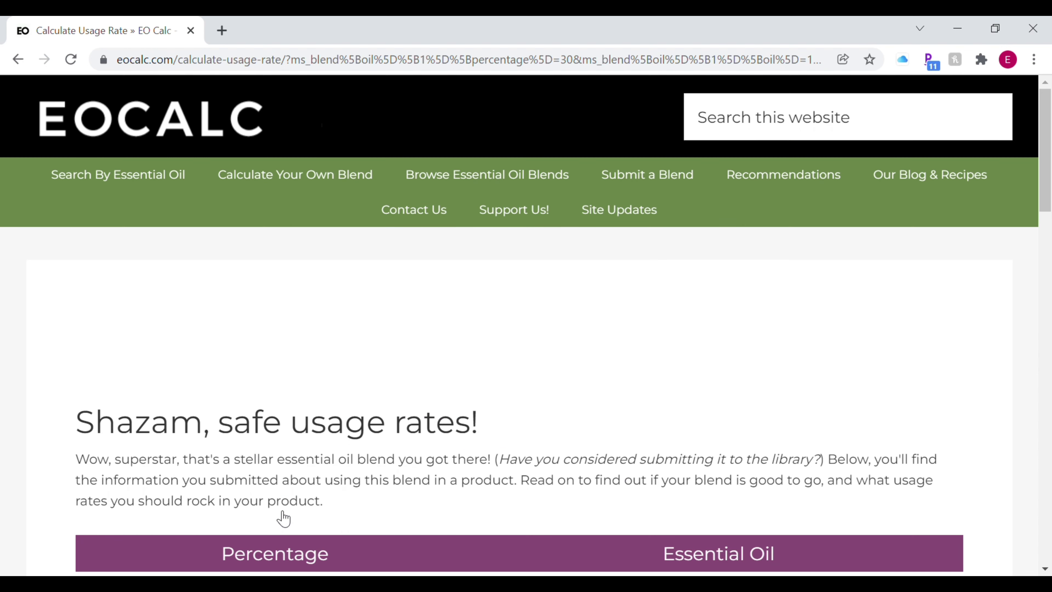
Scroll to the grams table, where only Basil's 1% rate (0.6 Grams) is flagged red
{"action": "scroll", "coordinate": [283, 514], "scroll_direction": "down", "scroll_amount": 9}
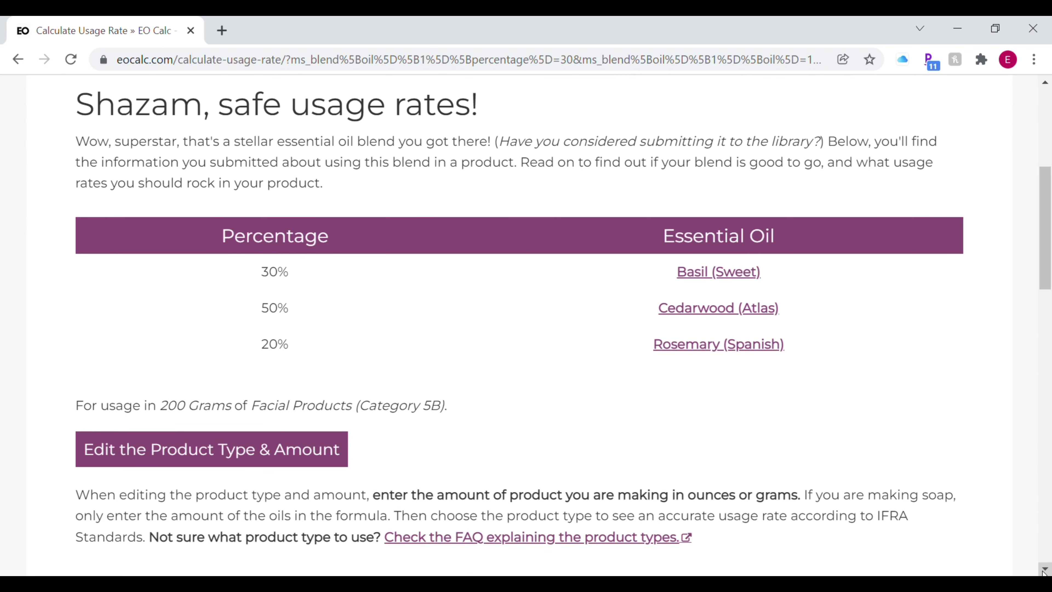
{"action": "scroll", "coordinate": [1044, 571], "scroll_direction": "down", "scroll_amount": 10}
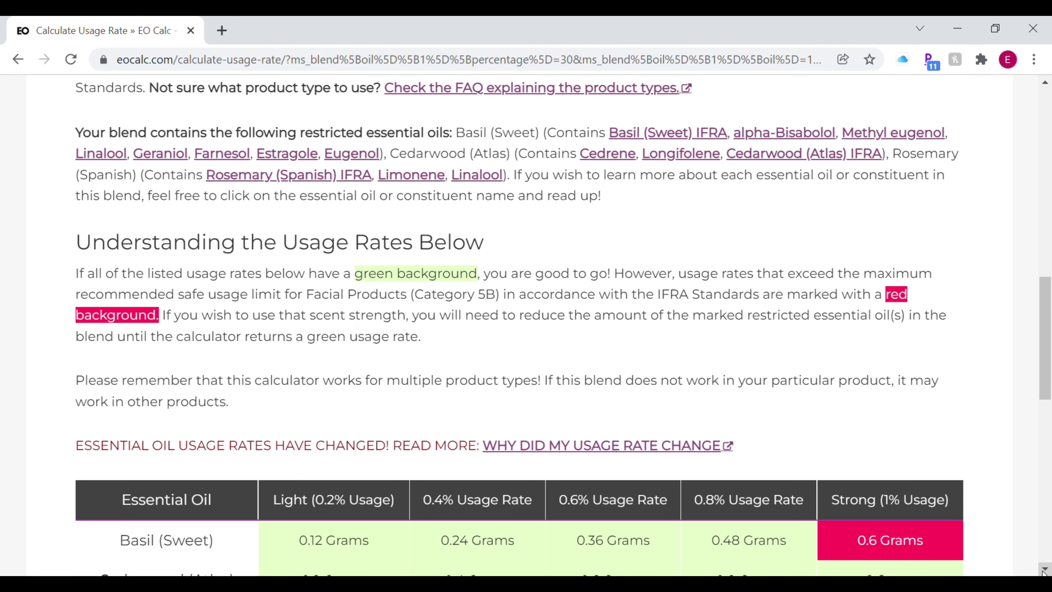
{"action": "scroll", "coordinate": [1044, 571], "scroll_direction": "down", "scroll_amount": 3}
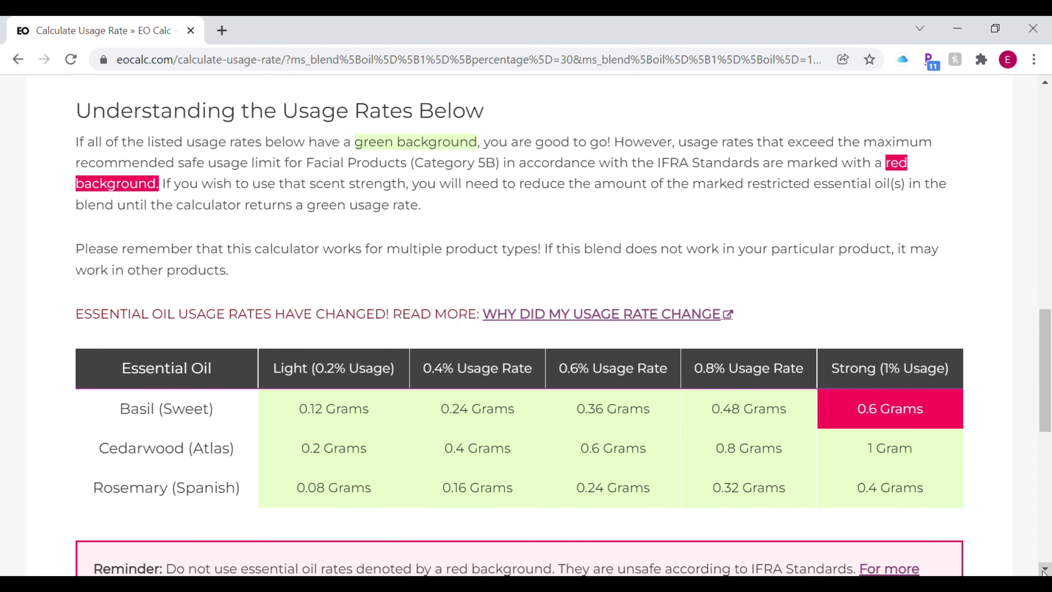
{"action": "scroll", "coordinate": [1043, 571], "scroll_direction": "down", "scroll_amount": 1}
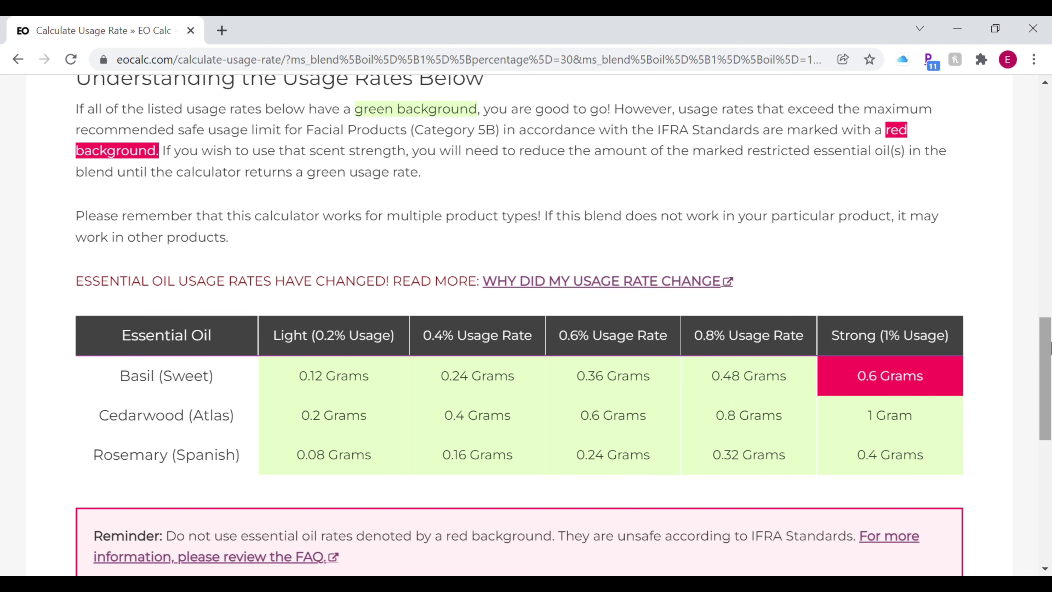
{"action": "scroll", "coordinate": [941, 402], "scroll_direction": "down", "scroll_amount": 3}
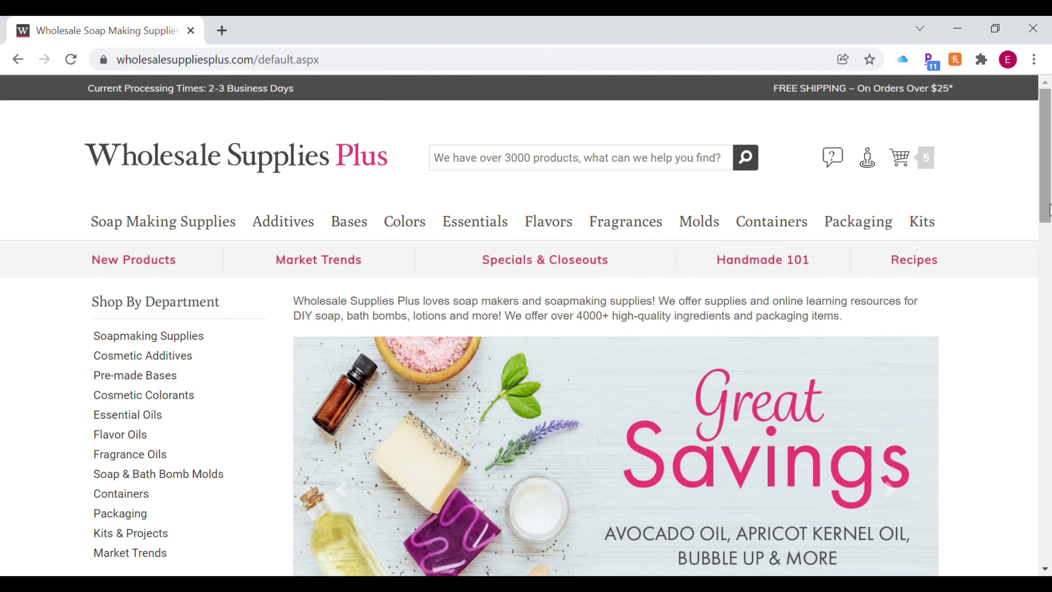
Open the Blueberry & Blackberry fragrance listing and scroll to Berries & Cream Fragrance Oil 302
{"action": "mouse_move", "coordinate": [1048, 211]}
{"action": "left_mouse_down"}
{"action": "mouse_move", "coordinate": [1050, 223]}
{"action": "mouse_move", "coordinate": [1050, 212]}
{"action": "left_mouse_up"}
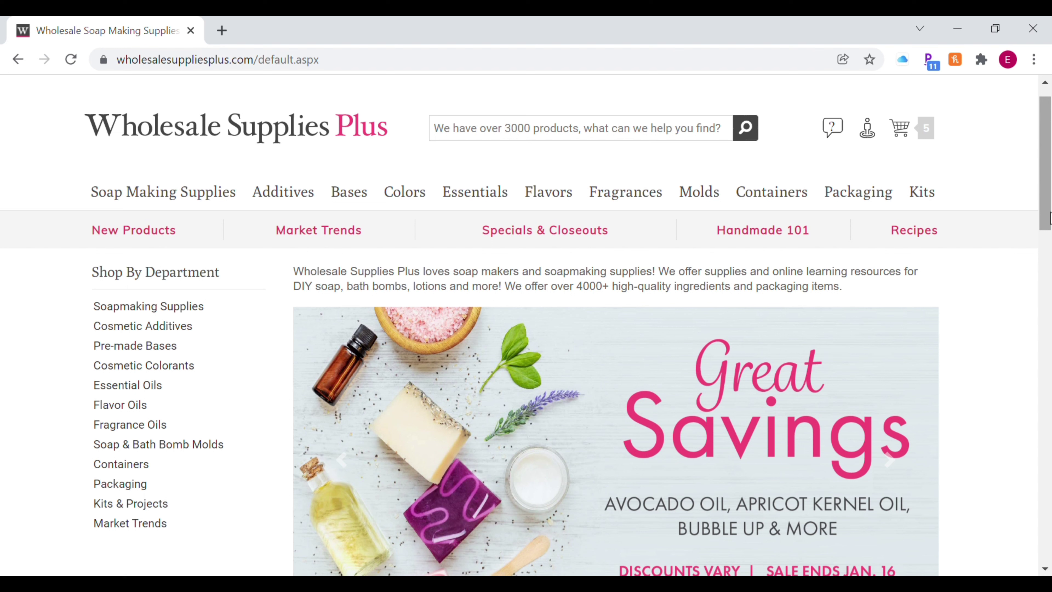
{"action": "mouse_move", "coordinate": [652, 202]}
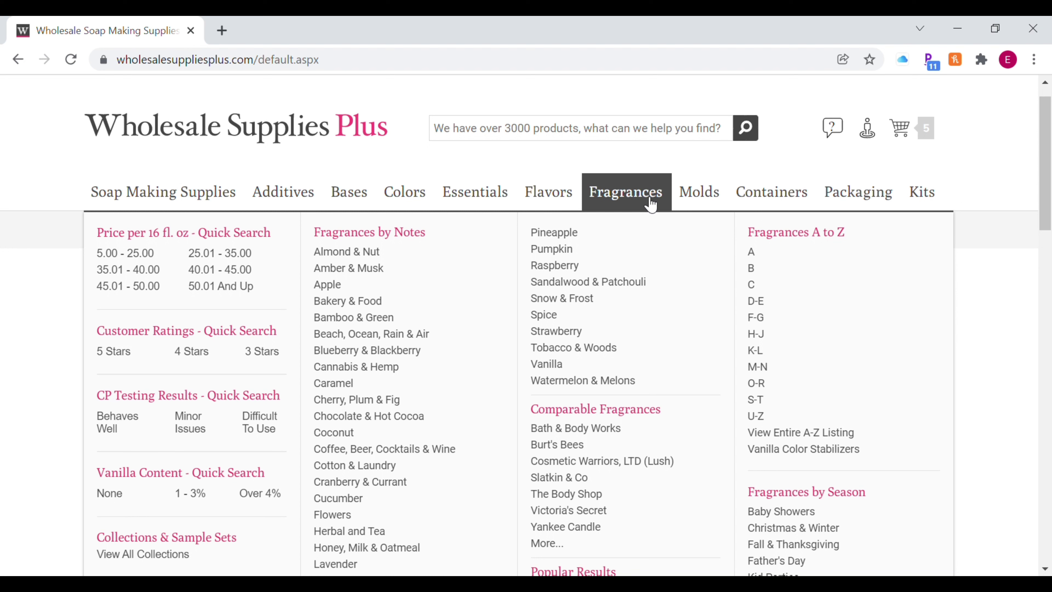
{"action": "left_click", "coordinate": [392, 356]}
{"action": "left_click_drag", "start_coordinate": [1046, 95], "coordinate": [1049, 145]}
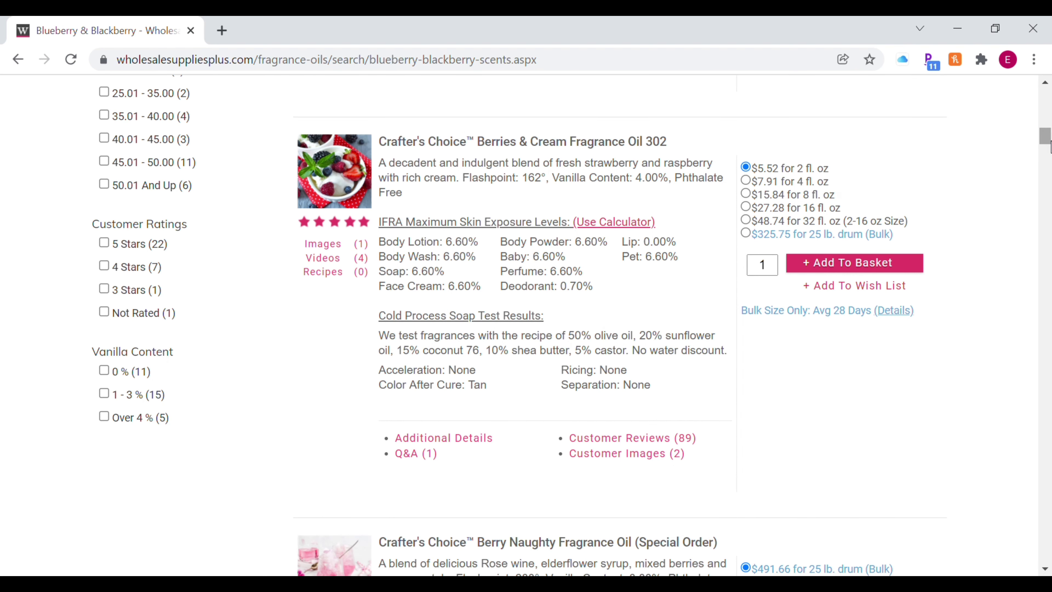
Open the Berries & Cream Fragrance Oil 302 page and review its IFRA maximum skin exposure levels
{"action": "left_click", "coordinate": [581, 143]}
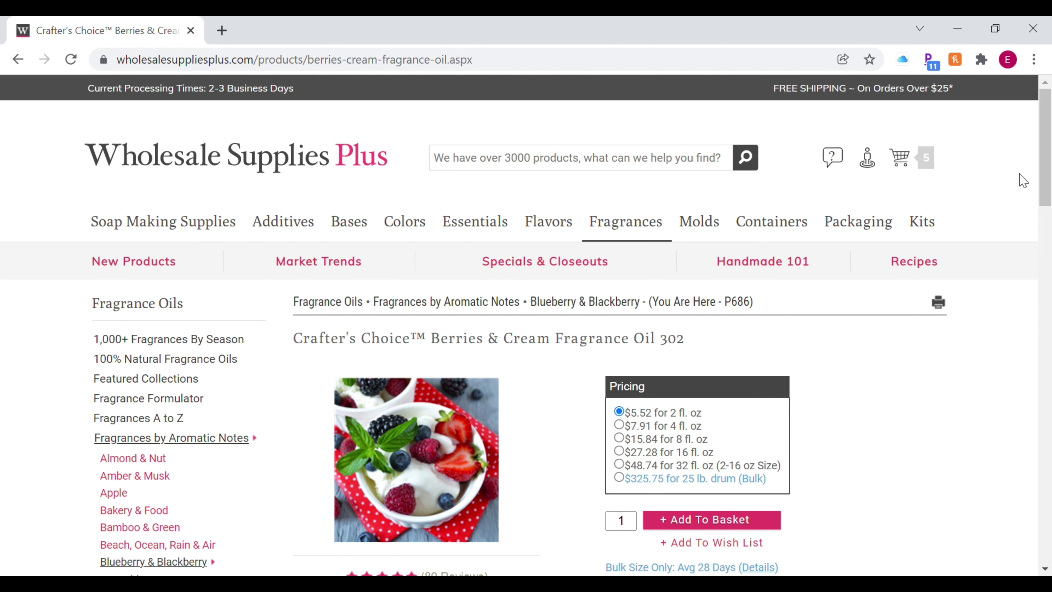
{"action": "left_click_drag", "start_coordinate": [1041, 168], "coordinate": [1050, 368]}
{"action": "left_click_drag", "start_coordinate": [1049, 366], "coordinate": [1050, 367]}
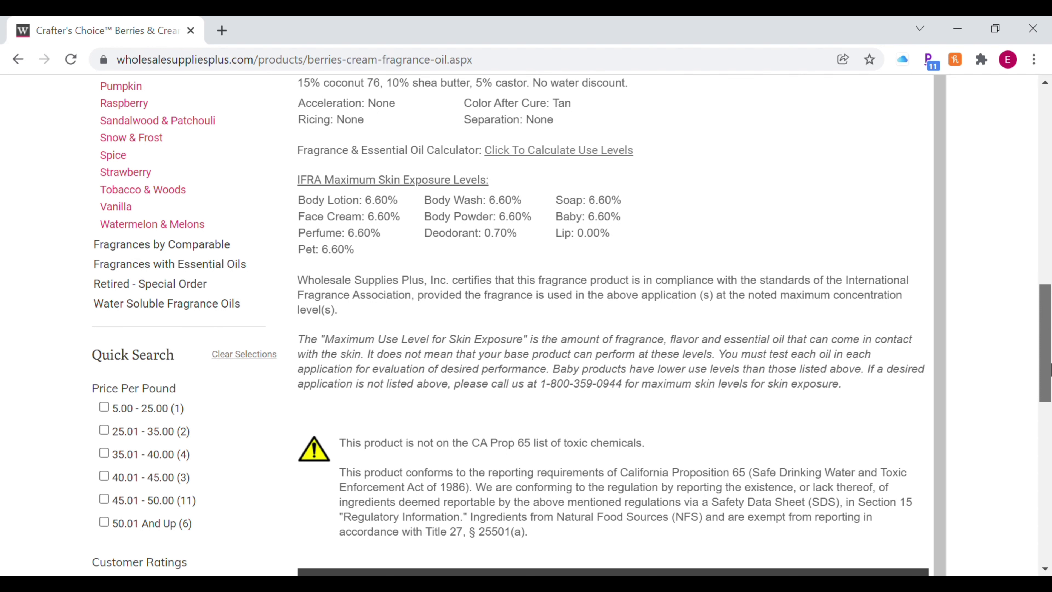
{"action": "left_click_drag", "start_coordinate": [1049, 367], "coordinate": [1050, 368]}
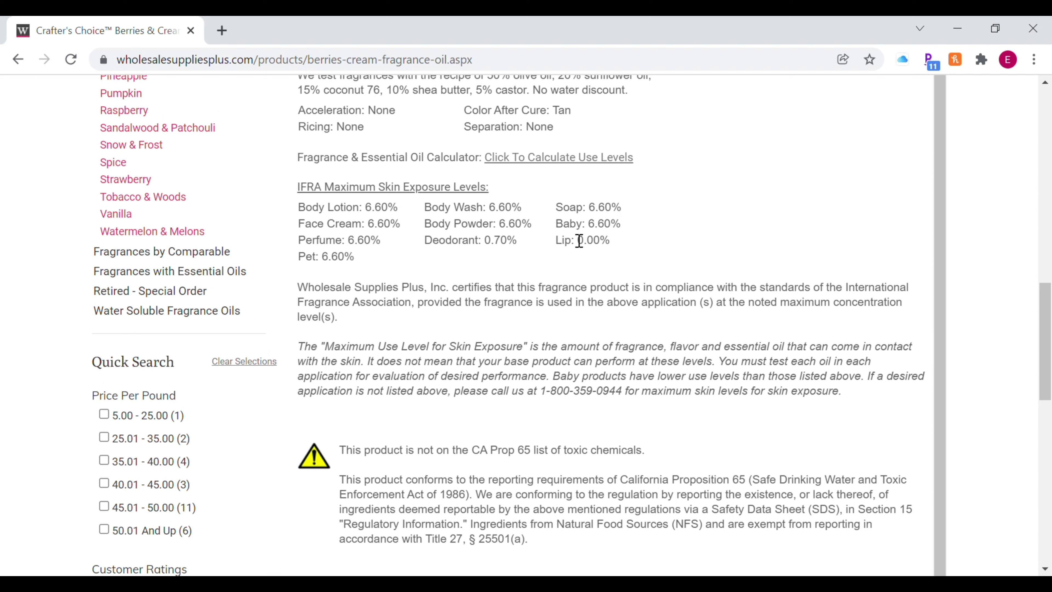
{"action": "left_click_drag", "start_coordinate": [299, 190], "coordinate": [406, 265]}
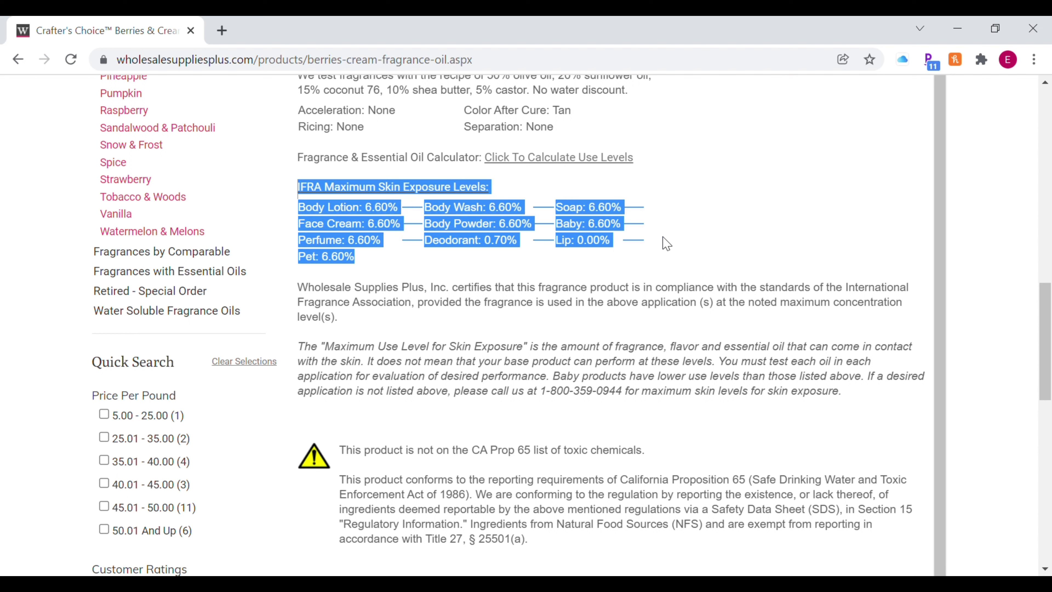
{"action": "left_click", "coordinate": [669, 244]}
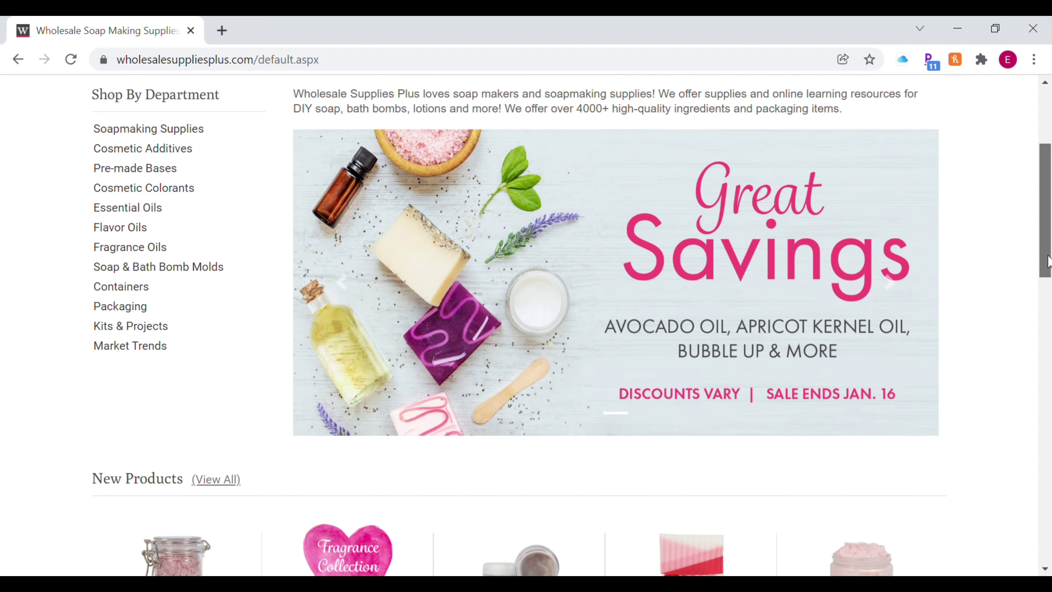
{"action": "left_click_drag", "start_coordinate": [1048, 262], "coordinate": [1048, 471]}
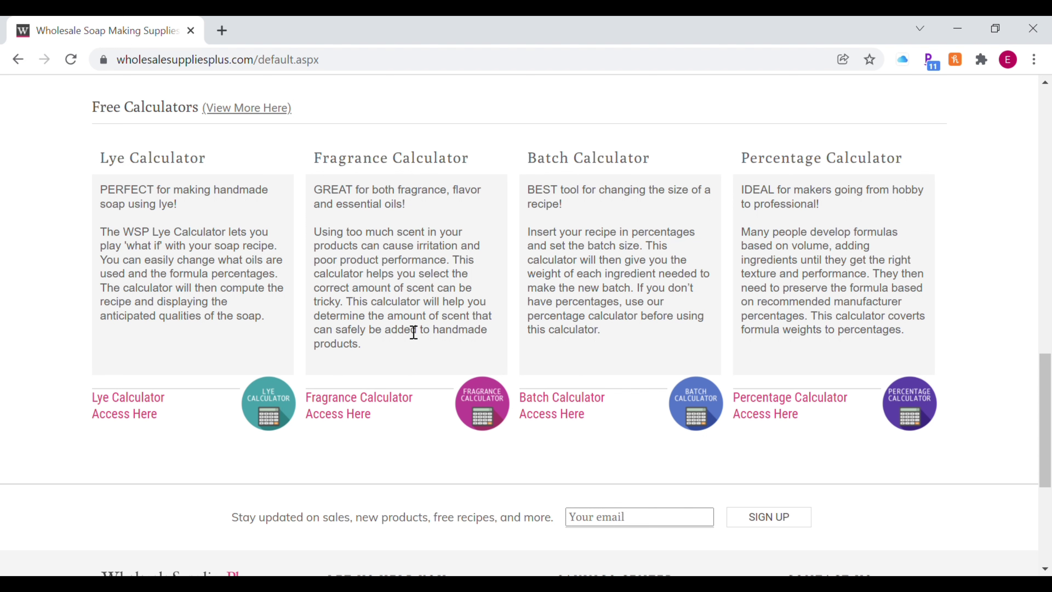
In the Fragrance Calculator, choose Body Wash and Berries & Cream Fragrance Oil 302
{"action": "left_click", "coordinate": [354, 413]}
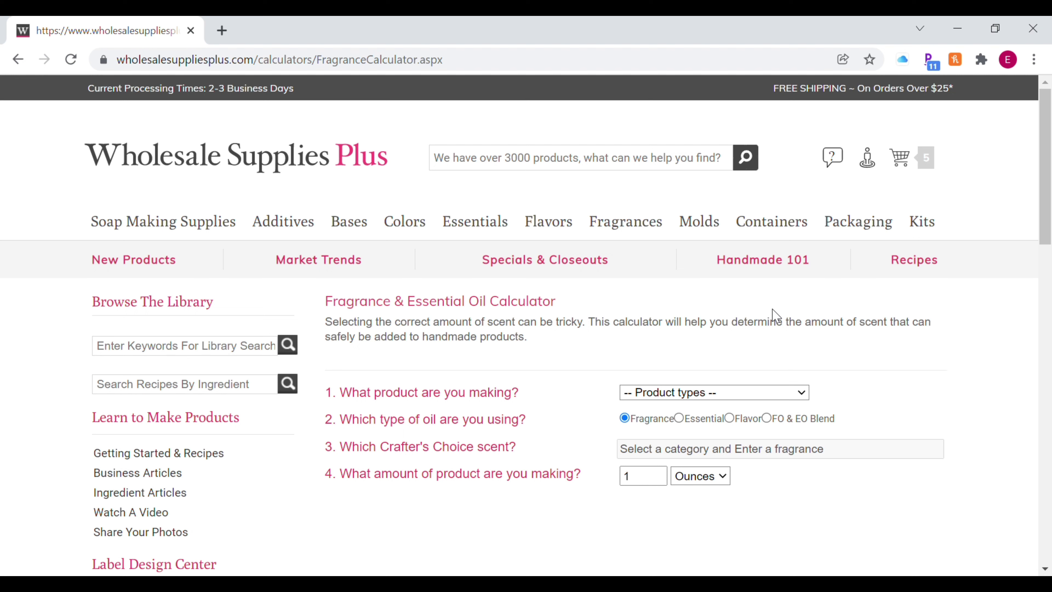
{"action": "key", "text": "Down"}
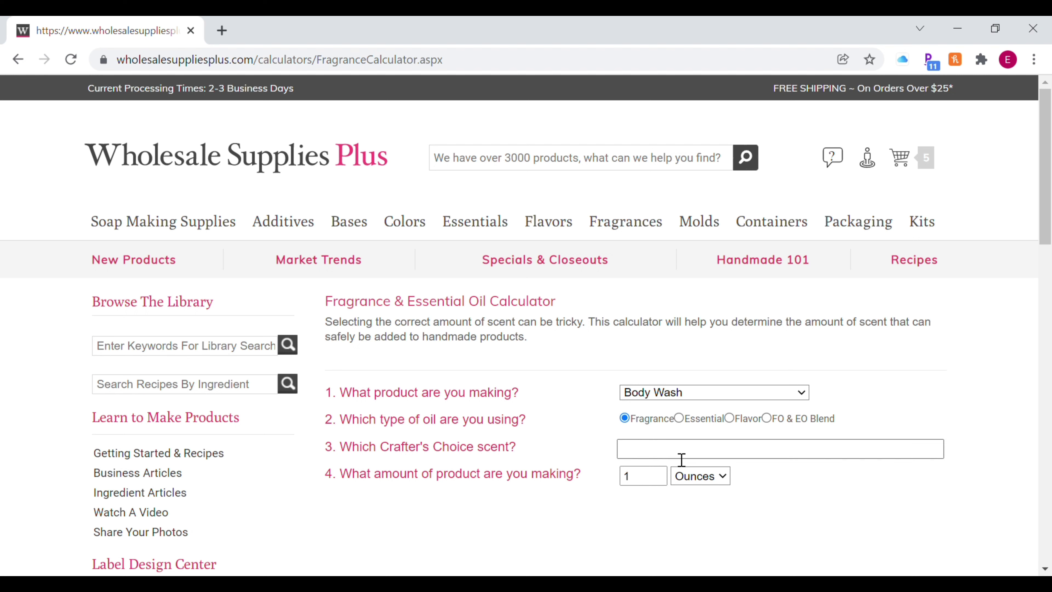
{"action": "left_click", "coordinate": [654, 454]}
{"action": "type", "text": "BERRIES"}
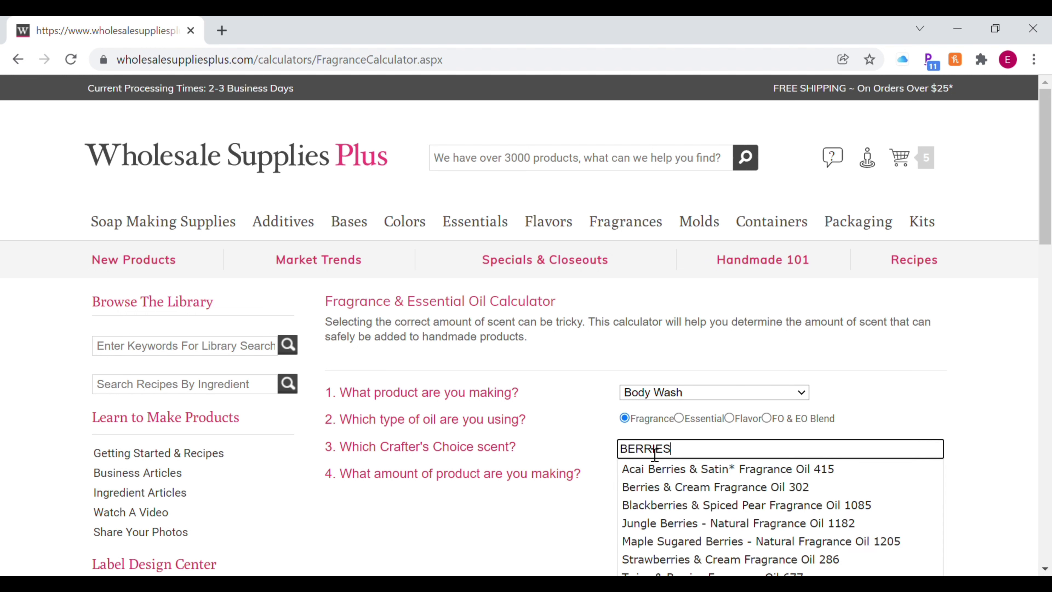
{"action": "left_click", "coordinate": [661, 488]}
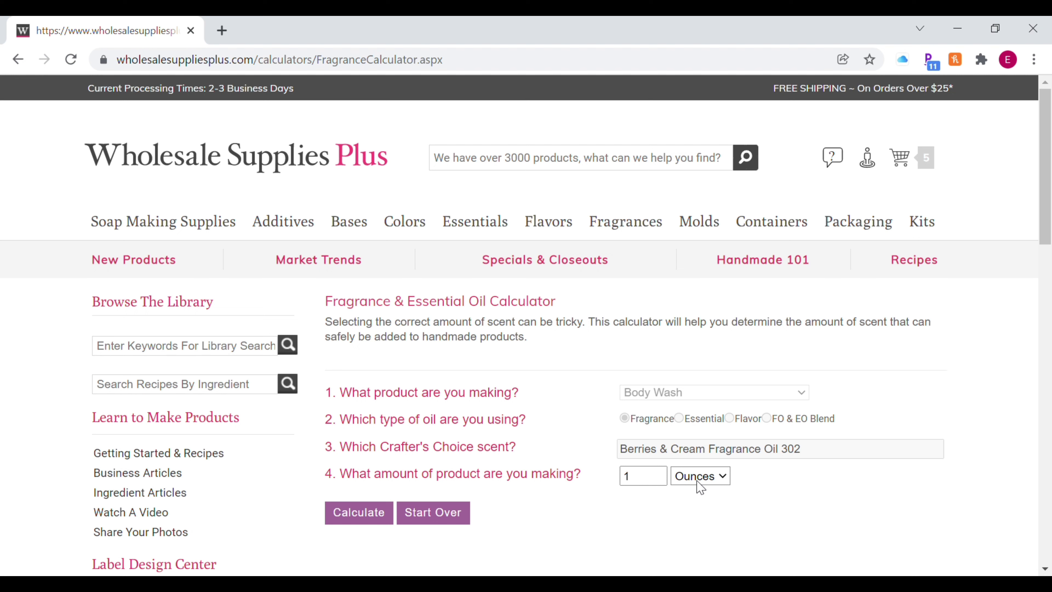
Calculate for 200 grams, giving a 3.00% recommended rate (6.00 g)
{"action": "left_click", "coordinate": [700, 487]}
{"action": "left_click", "coordinate": [693, 521]}
{"action": "left_click_drag", "start_coordinate": [646, 483], "coordinate": [618, 482]}
{"action": "type", "text": "200"}
{"action": "left_click", "coordinate": [370, 518]}
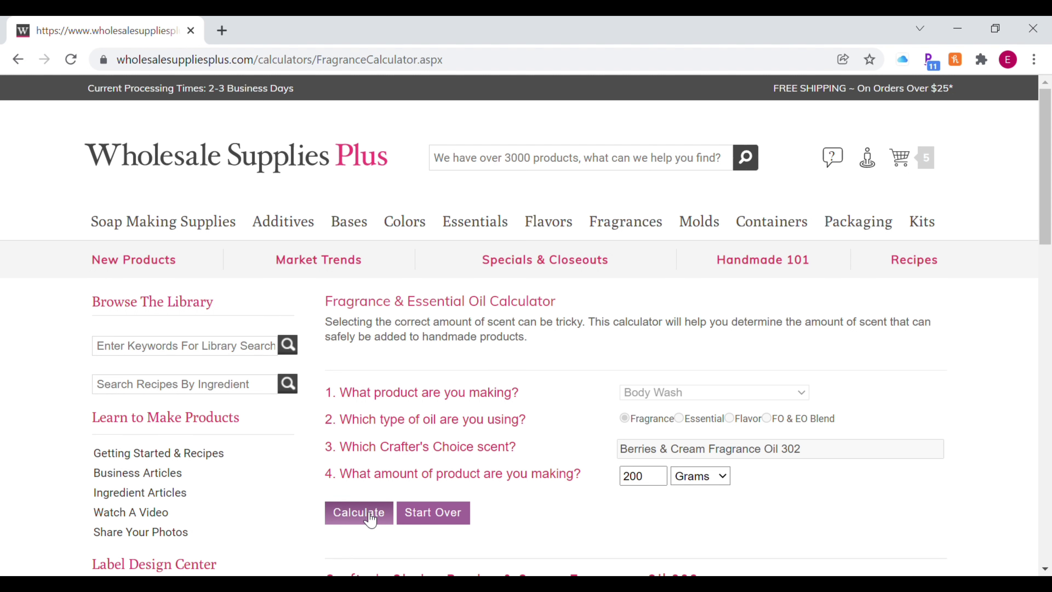
{"action": "left_click", "coordinate": [1045, 569]}
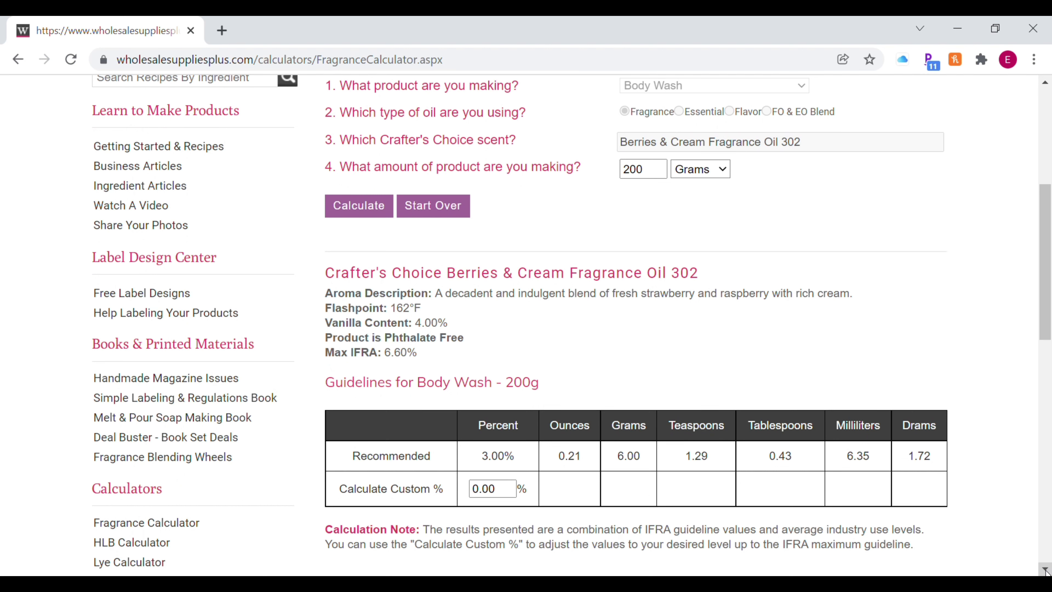
{"action": "left_click", "coordinate": [1044, 569]}
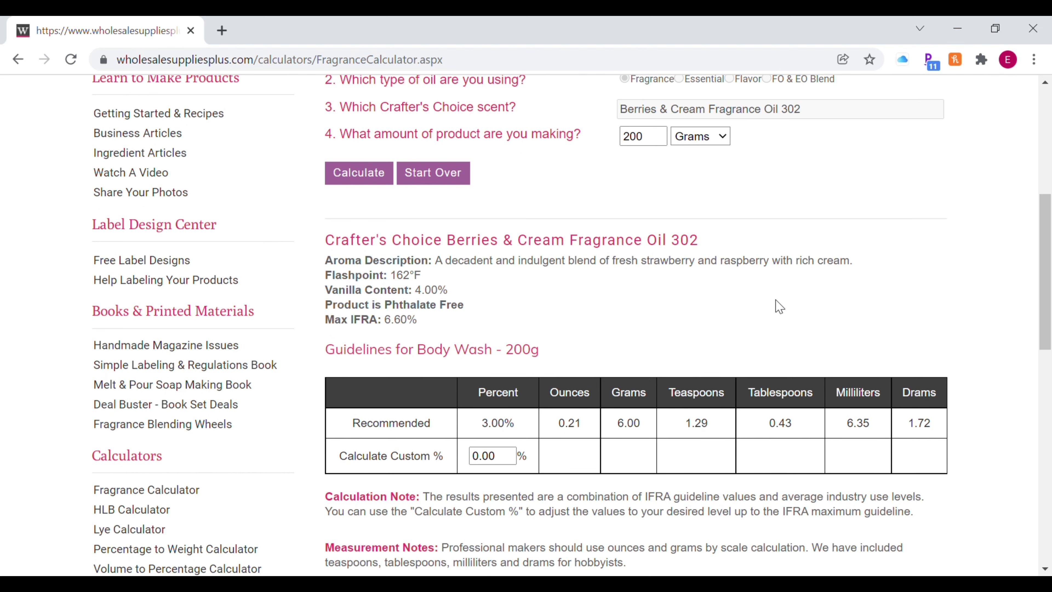
{"action": "mouse_move", "coordinate": [439, 330]}
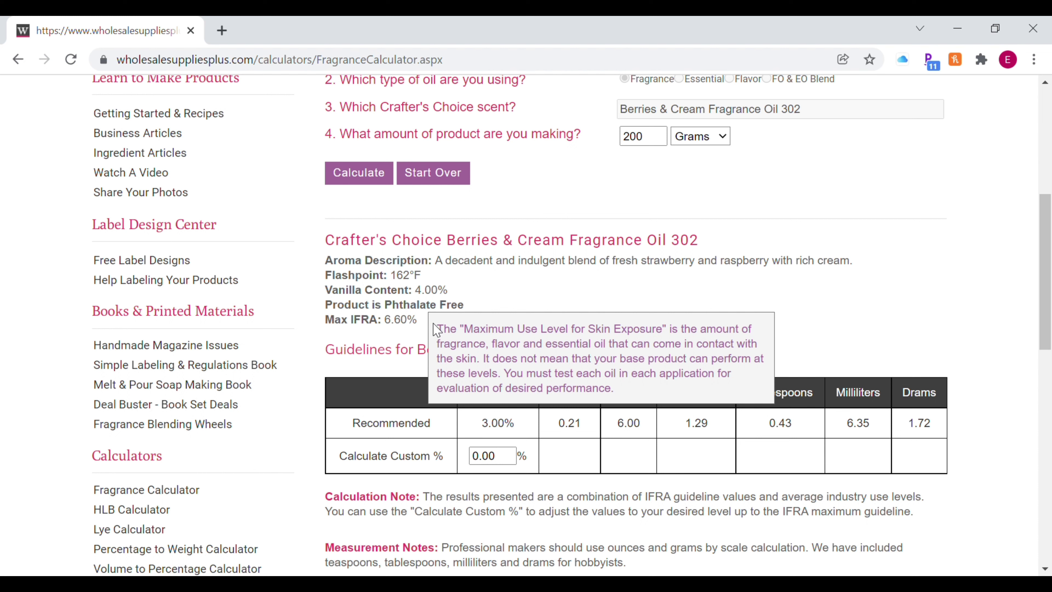
{"action": "left_click_drag", "start_coordinate": [419, 322], "coordinate": [327, 332]}
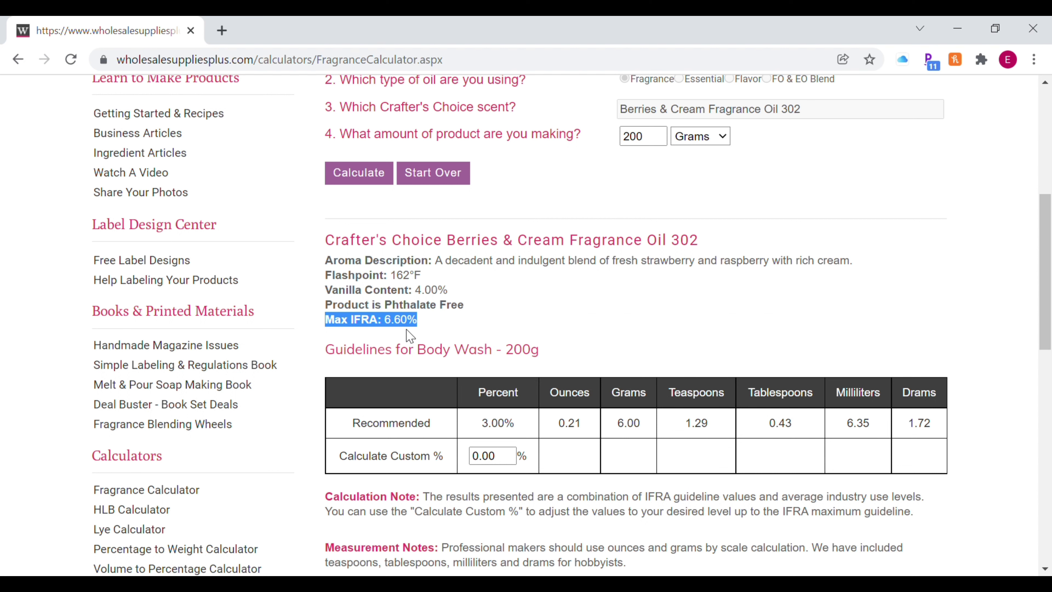
Open Nurture Soap's Phthalate Free fragrance oils collection from All Products > Fragrance Oils
{"action": "mouse_move", "coordinate": [398, 323]}
{"action": "left_click", "coordinate": [520, 429]}
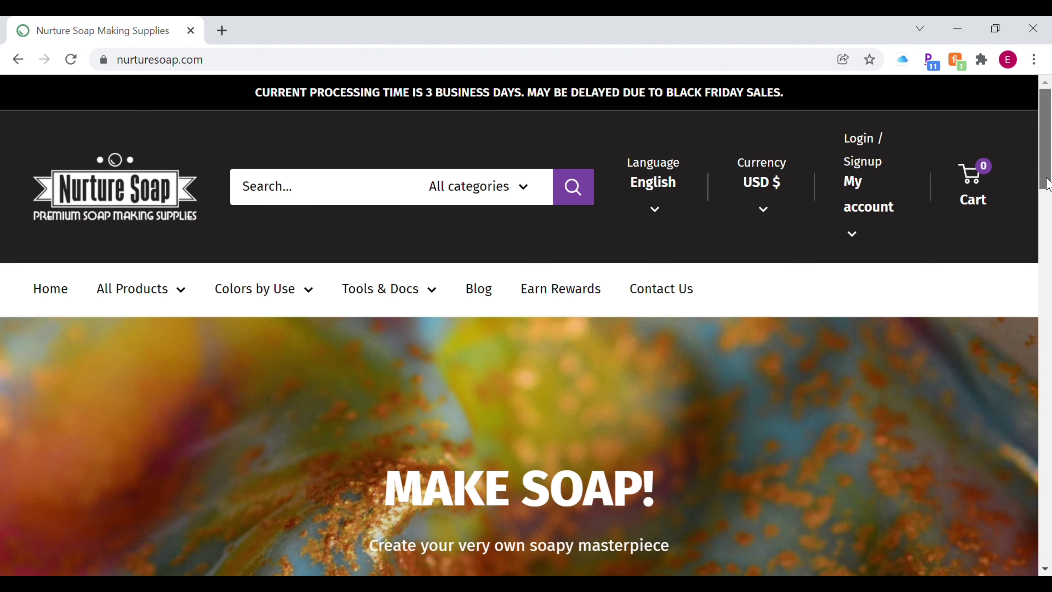
{"action": "left_click_drag", "start_coordinate": [1047, 184], "coordinate": [1048, 187]}
{"action": "mouse_move", "coordinate": [171, 269]}
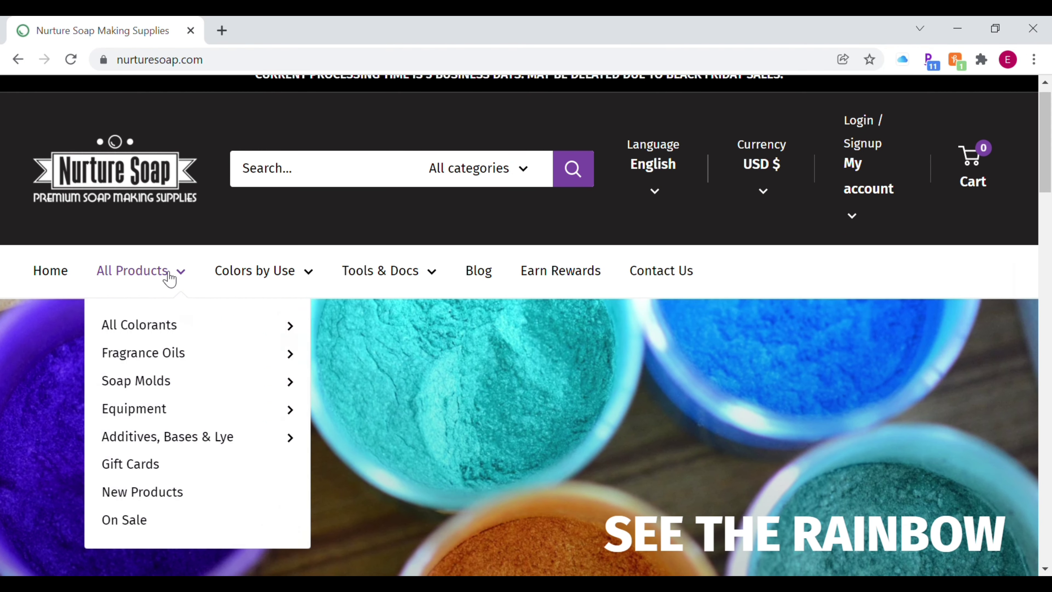
{"action": "mouse_move", "coordinate": [170, 367]}
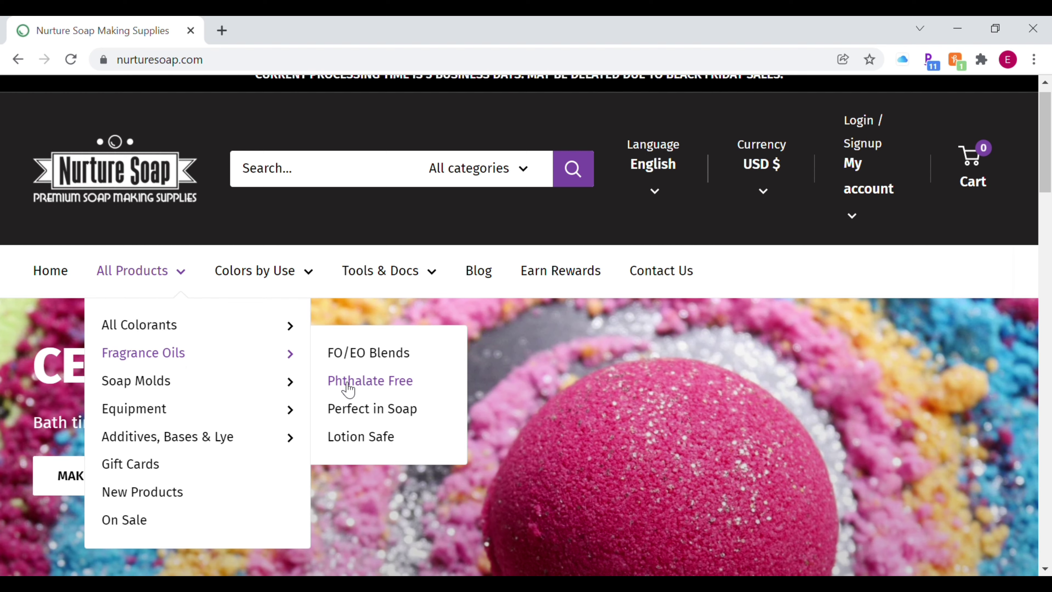
{"action": "left_click", "coordinate": [348, 387]}
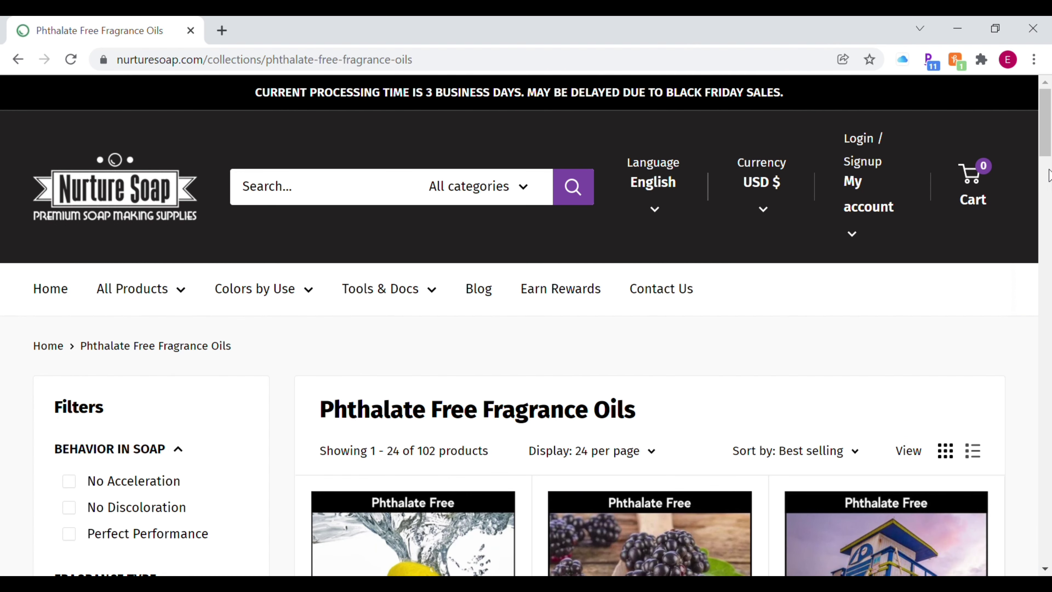
{"action": "left_click_drag", "start_coordinate": [1048, 150], "coordinate": [1049, 182]}
Open the Awaken Fragrance Oil page and its IFRA and safety documentation
{"action": "left_click", "coordinate": [399, 475]}
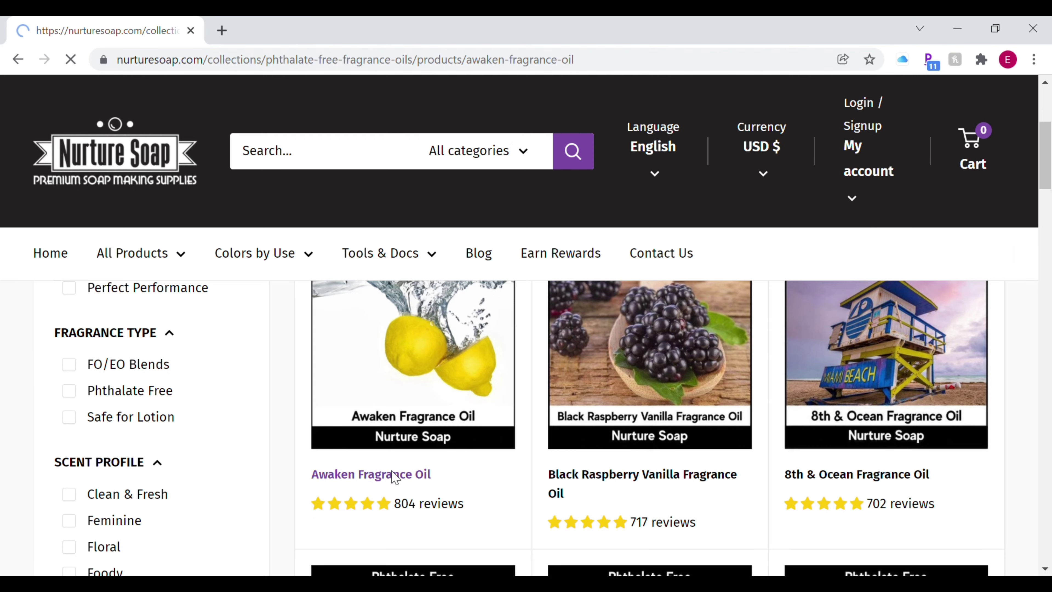
{"action": "left_click_drag", "start_coordinate": [1047, 155], "coordinate": [1046, 258]}
{"action": "left_click", "coordinate": [483, 421]}
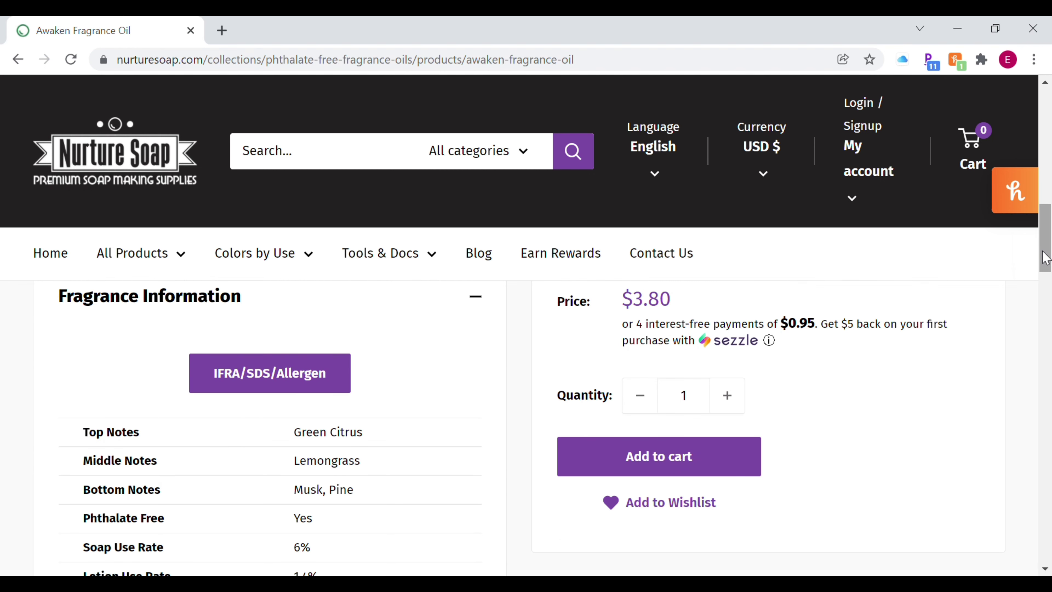
{"action": "left_click", "coordinate": [239, 380]}
Find the Awaken row in the documentation table and open its IFRA statement PDF
{"action": "left_click", "coordinate": [1045, 568]}
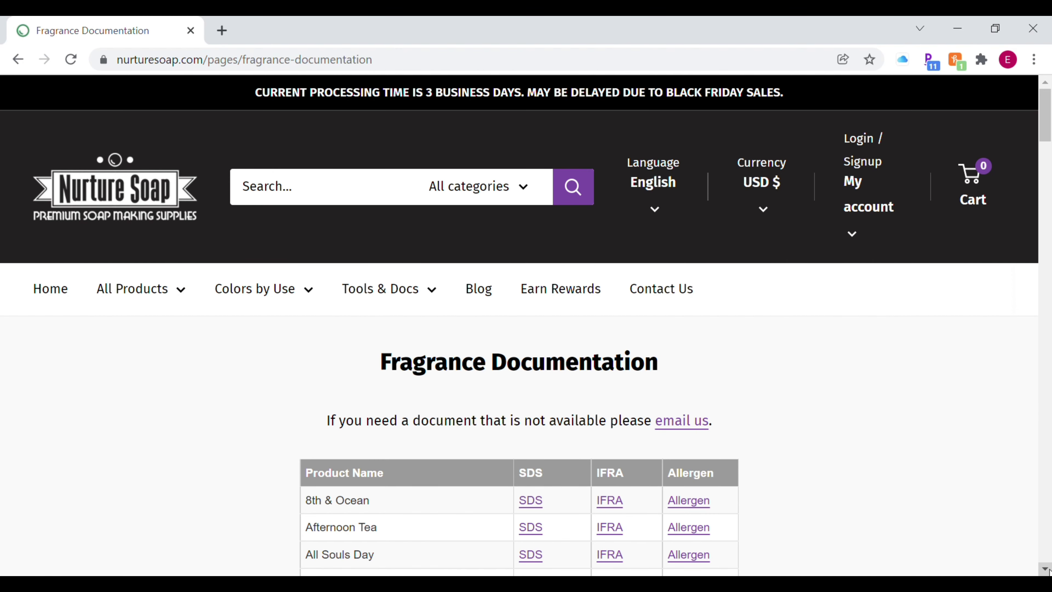
{"action": "left_click", "coordinate": [1045, 568]}
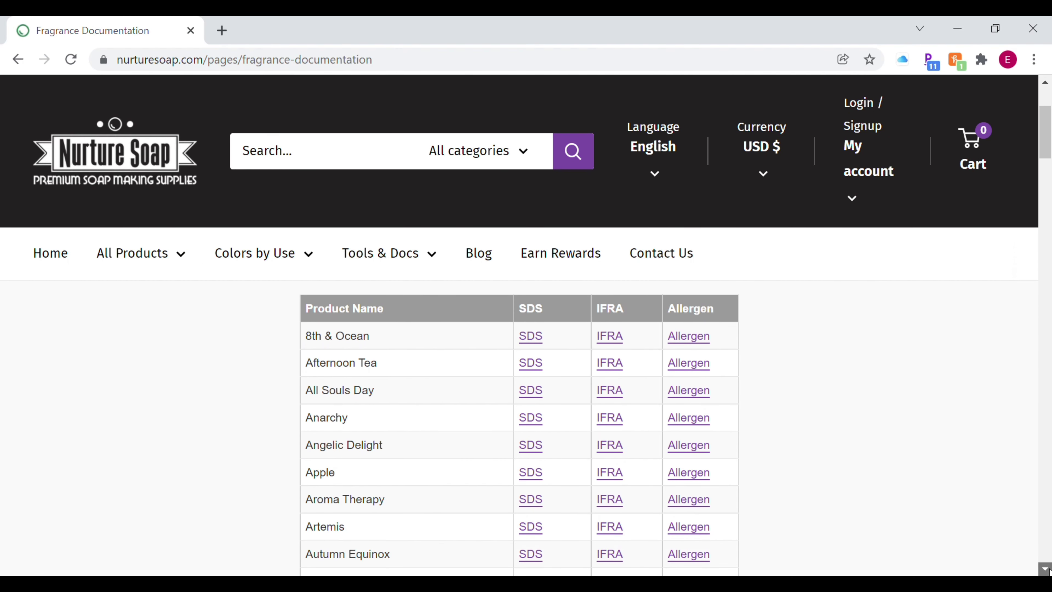
{"action": "left_click", "coordinate": [1045, 568]}
{"action": "left_click", "coordinate": [1045, 568]}
{"action": "left_click", "coordinate": [1045, 569]}
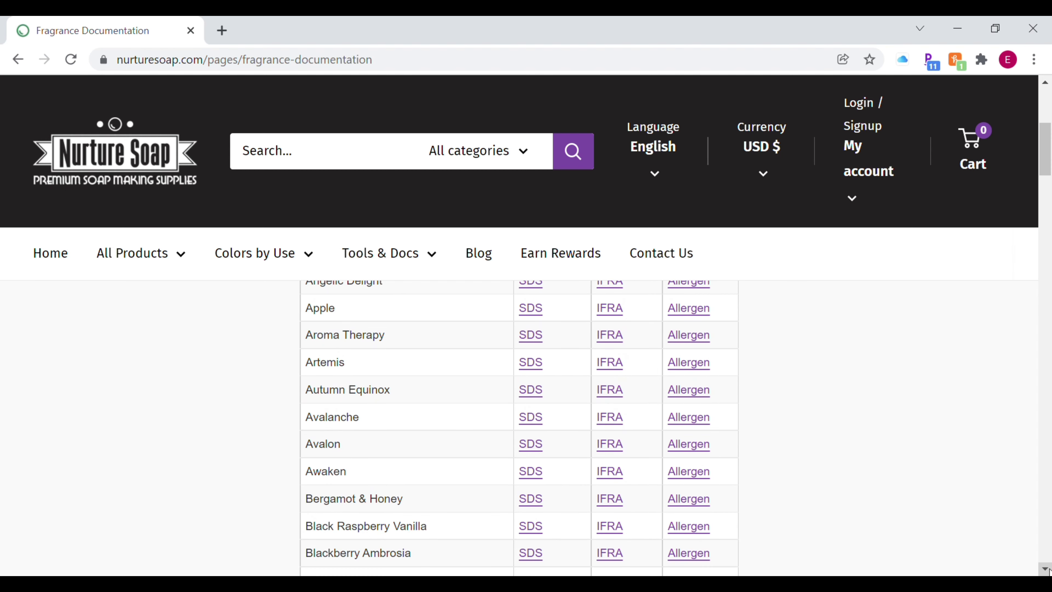
{"action": "double_click", "coordinate": [319, 478]}
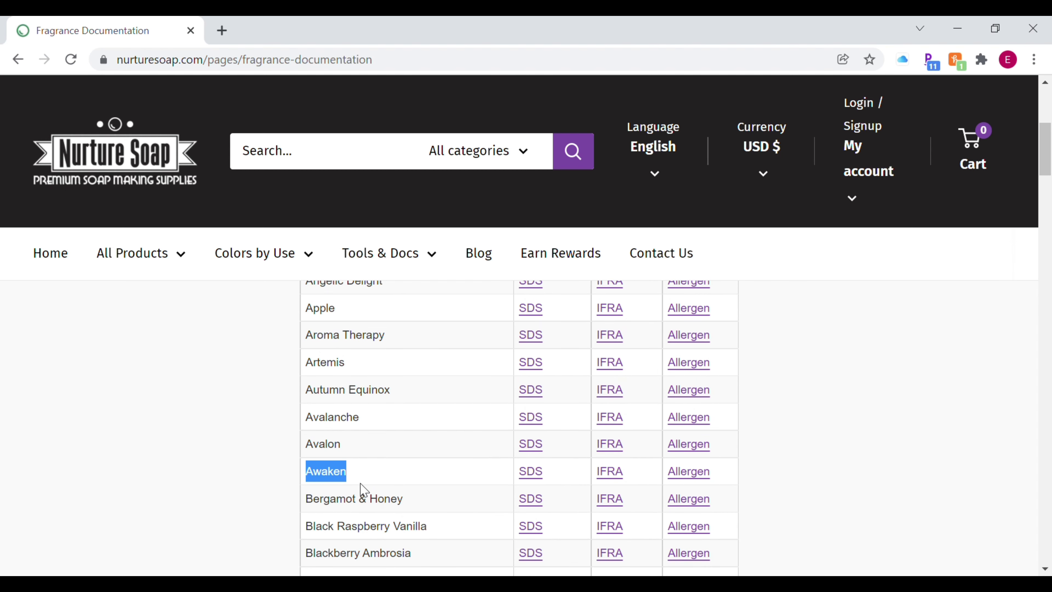
{"action": "left_click", "coordinate": [608, 479]}
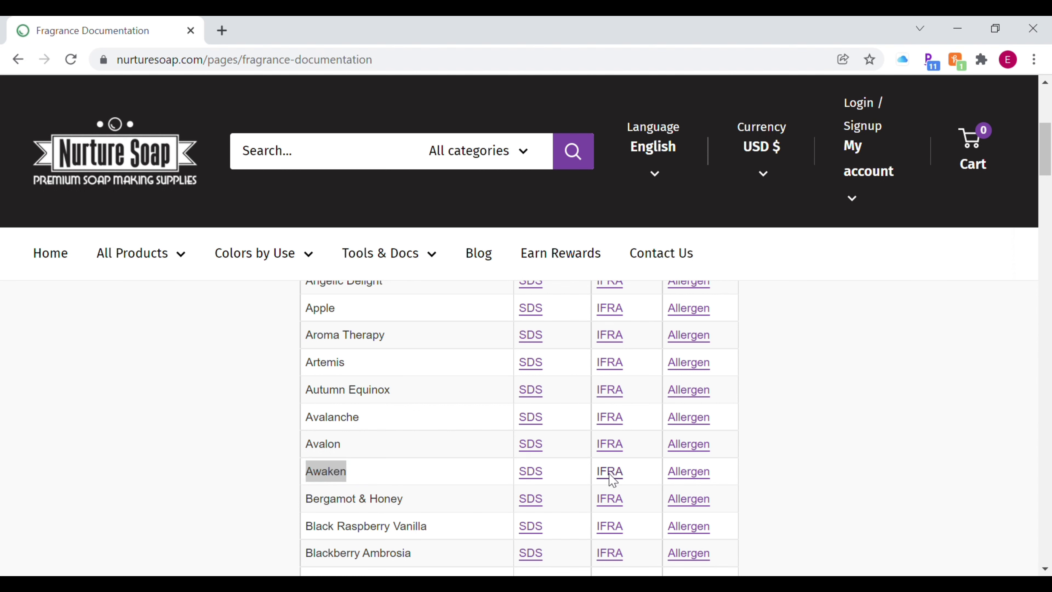
{"action": "left_click_drag", "start_coordinate": [1047, 216], "coordinate": [1048, 247]}
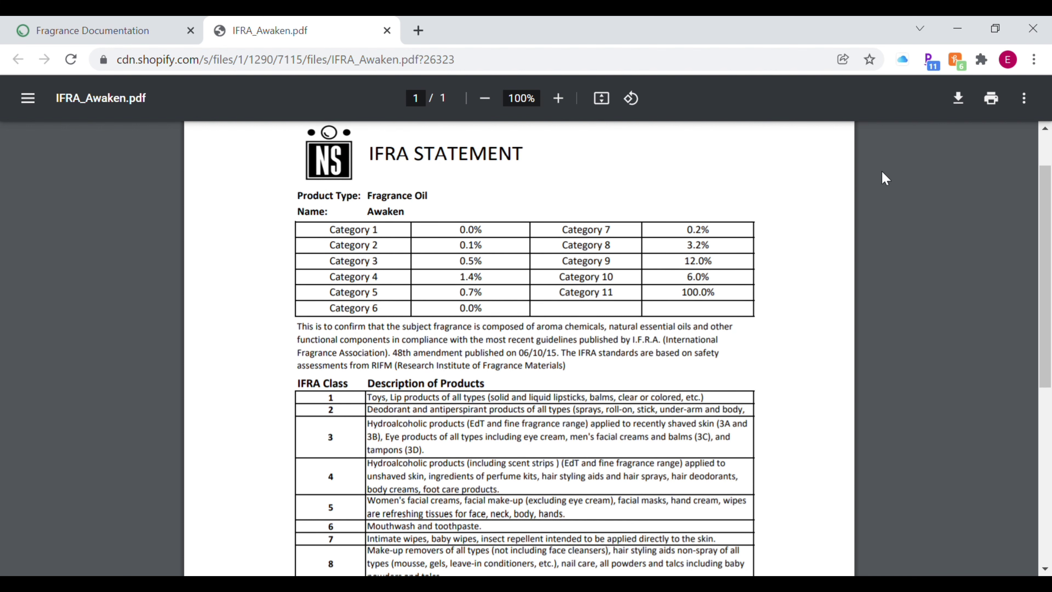
Review the Awaken IFRA statement, highlighting Awaken and the Category 5 limit of 0.7%
{"action": "left_click_drag", "start_coordinate": [420, 222], "coordinate": [367, 222]}
{"action": "left_click", "coordinate": [1045, 569]}
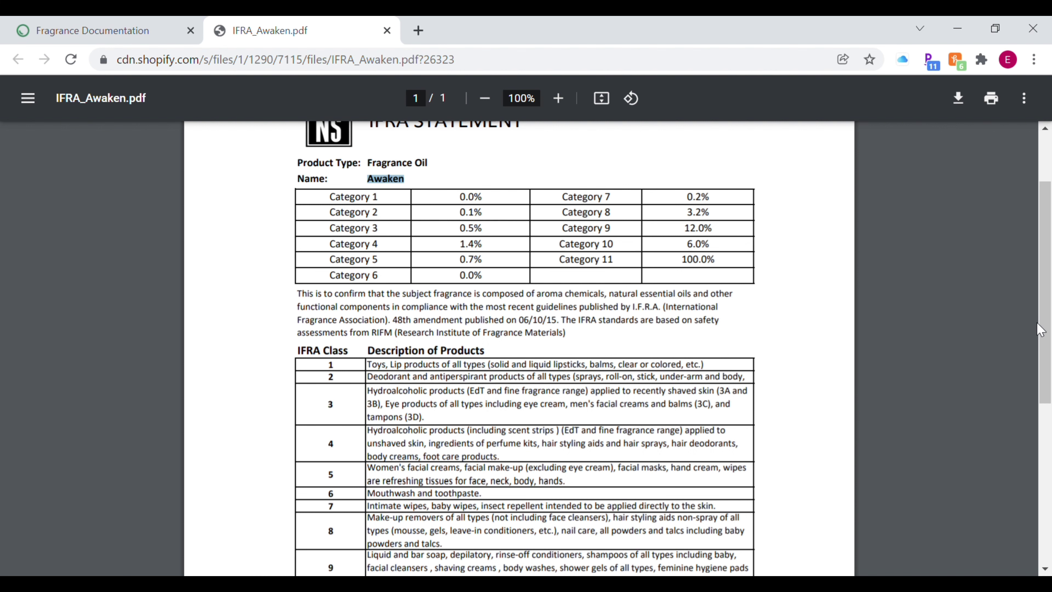
{"action": "left_click_drag", "start_coordinate": [1045, 348], "coordinate": [1047, 430]}
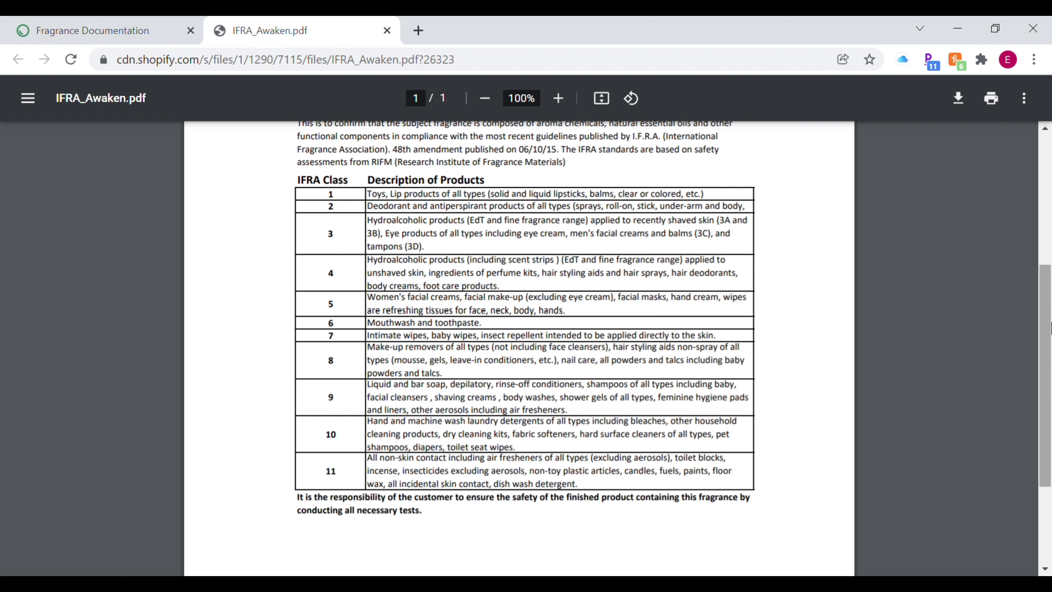
{"action": "left_click_drag", "start_coordinate": [1048, 332], "coordinate": [1048, 159]}
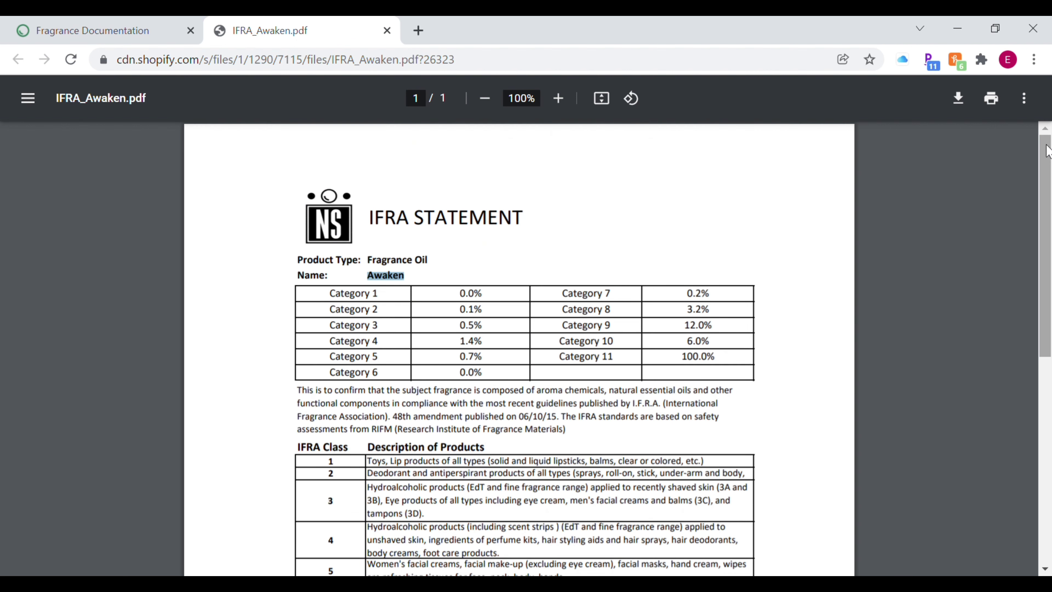
{"action": "left_click_drag", "start_coordinate": [381, 359], "coordinate": [332, 363]}
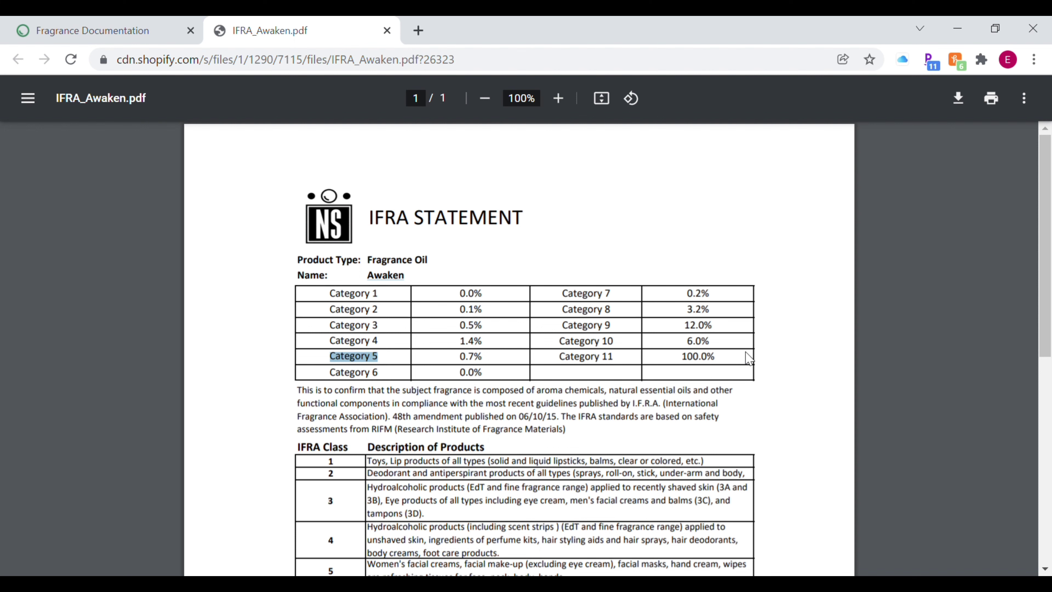
{"action": "left_click_drag", "start_coordinate": [1045, 297], "coordinate": [1033, 340]}
{"action": "scroll", "coordinate": [1033, 341], "scroll_direction": "down", "scroll_amount": 3}
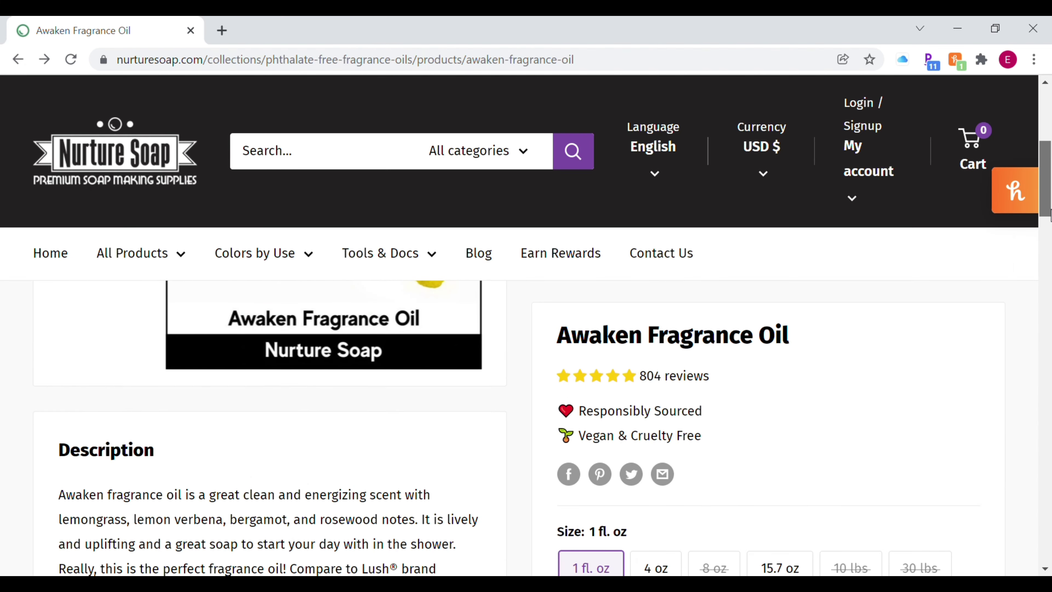
{"action": "scroll", "coordinate": [1050, 290], "scroll_direction": "down", "scroll_amount": 5}
{"action": "scroll", "coordinate": [1049, 290], "scroll_direction": "up", "scroll_amount": 2}
Expand Awaken's Fragrance Information to read the 6% soap and 1.4% lotion use rates
{"action": "left_click", "coordinate": [476, 383]}
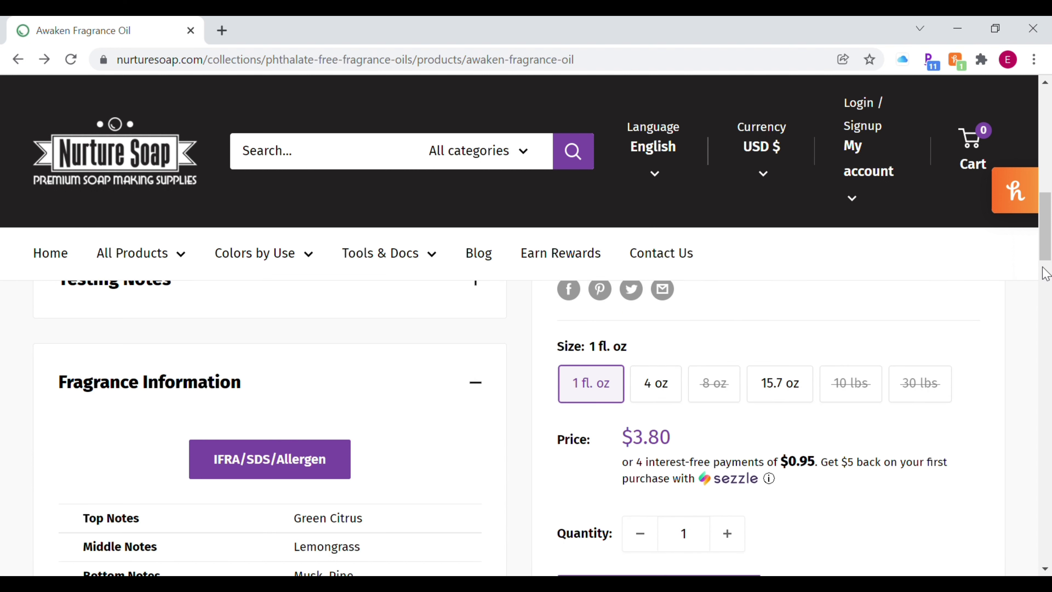
{"action": "left_click_drag", "start_coordinate": [1046, 262], "coordinate": [1048, 281]}
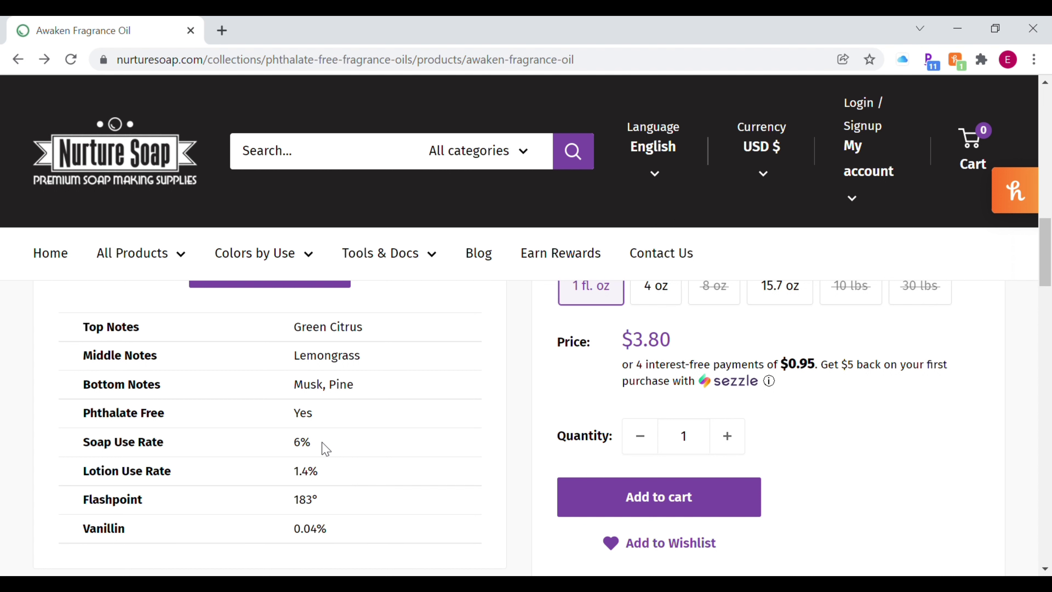
{"action": "left_click", "coordinate": [1044, 569]}
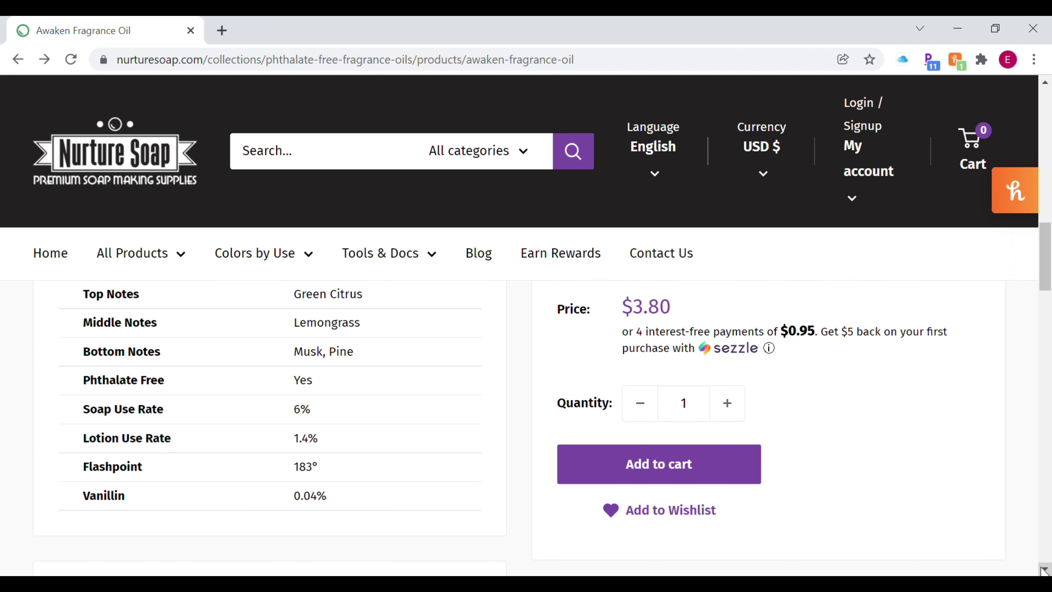
{"action": "left_click", "coordinate": [1044, 569]}
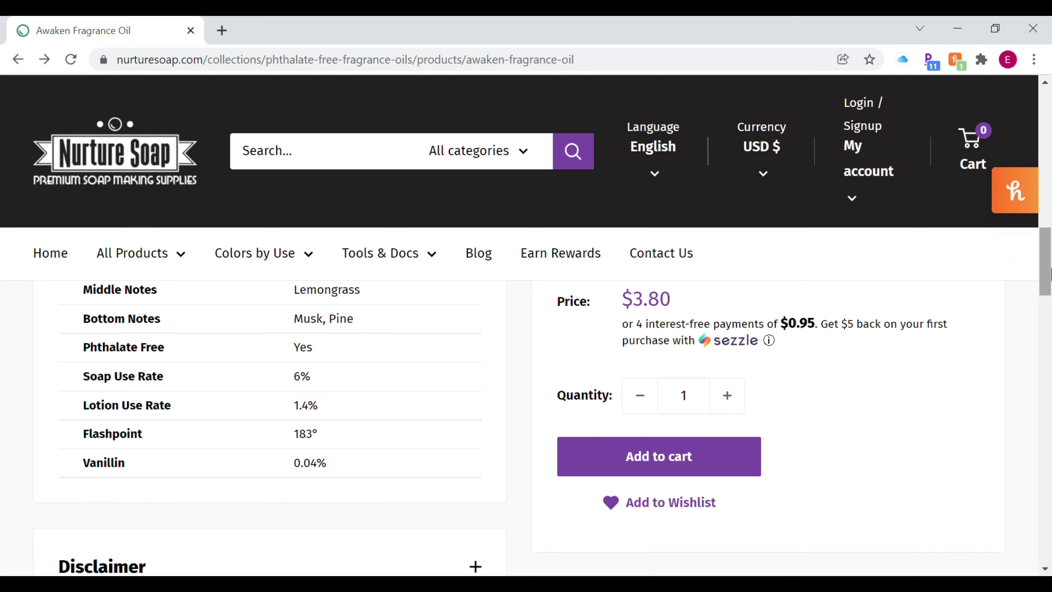
{"action": "left_click_drag", "start_coordinate": [1045, 258], "coordinate": [1050, 523]}
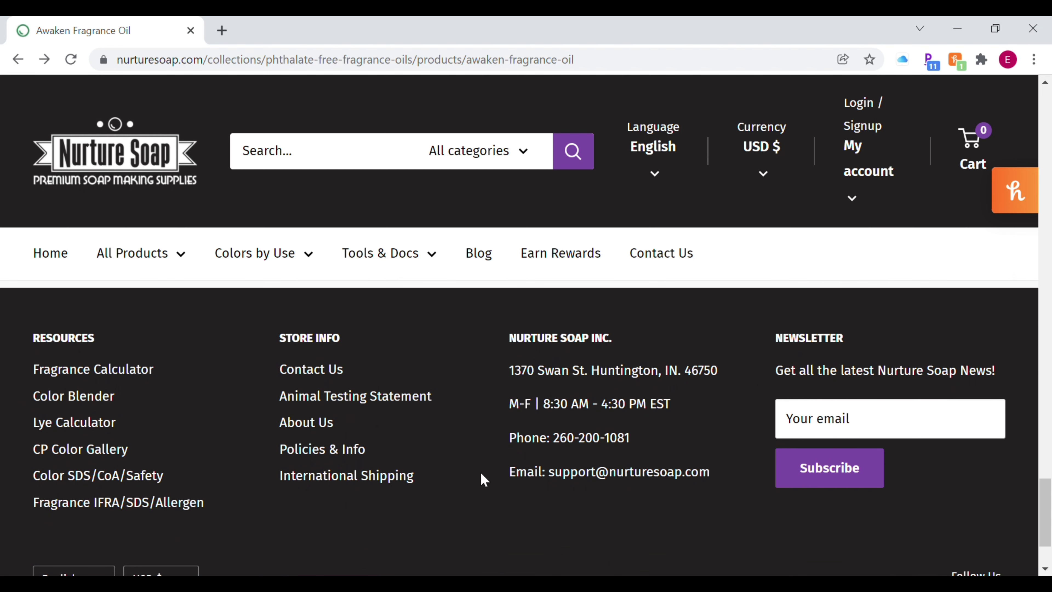
In Nurture Soap's Fragrance Calculator, select Awaken Fragrance Oil
{"action": "left_click", "coordinate": [143, 375]}
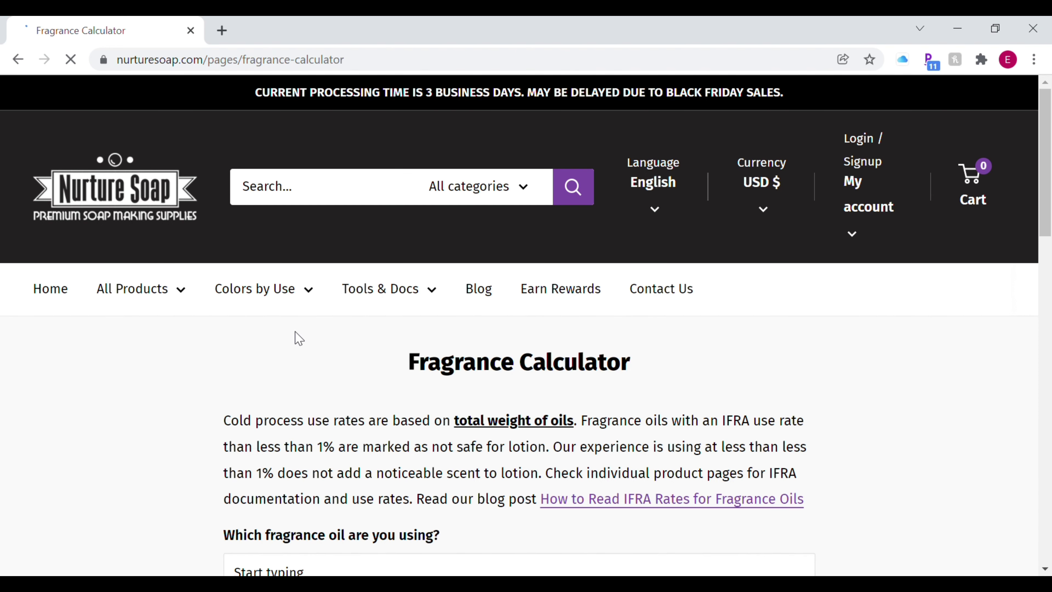
{"action": "scroll", "coordinate": [1048, 552], "scroll_direction": "down", "scroll_amount": 2}
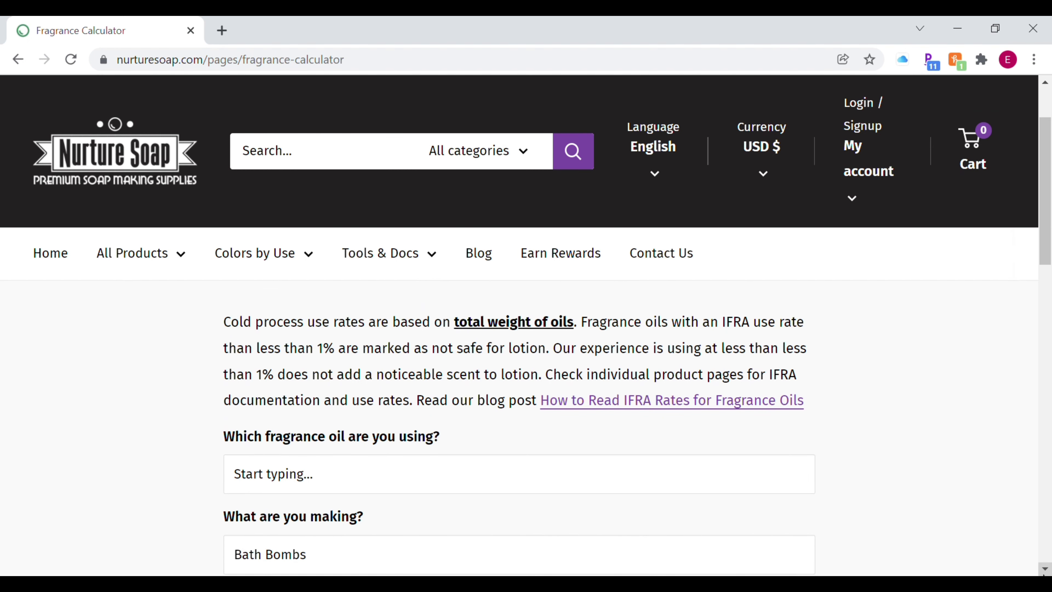
{"action": "scroll", "coordinate": [568, 444], "scroll_direction": "down", "scroll_amount": 1}
{"action": "left_click", "coordinate": [571, 445]}
{"action": "type", "text": "AWA"}
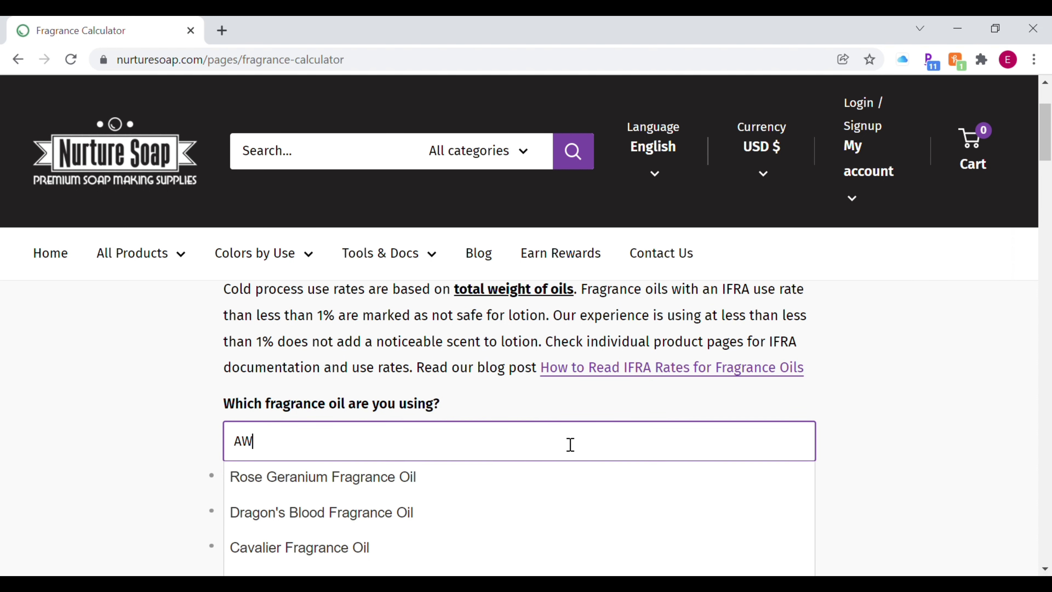
{"action": "left_click", "coordinate": [364, 478]}
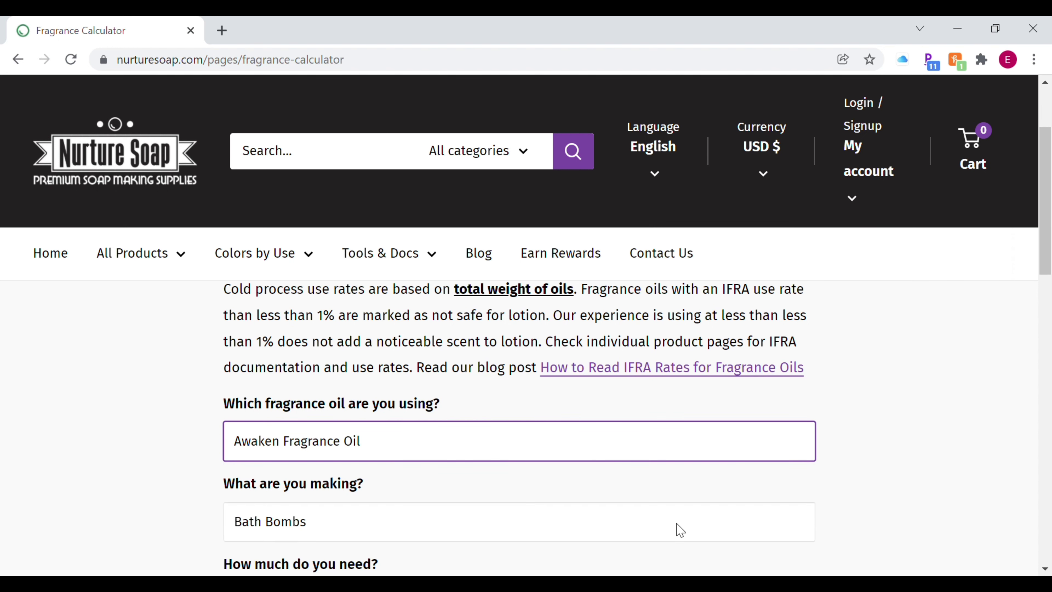
{"action": "left_click", "coordinate": [887, 501]}
Calculate for 300 grams of Liquid Soap: 1.5 g light, 3.9 g medium, 9 g strong
{"action": "scroll", "coordinate": [887, 501], "scroll_direction": "down", "scroll_amount": 3}
{"action": "key", "text": "Tab"}
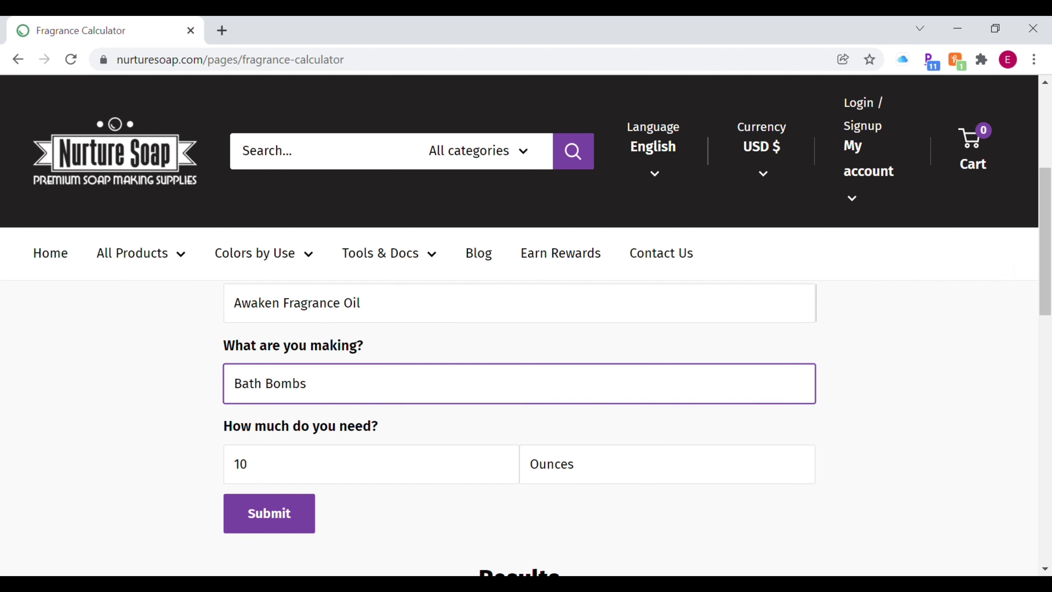
{"action": "key", "text": "Down"}
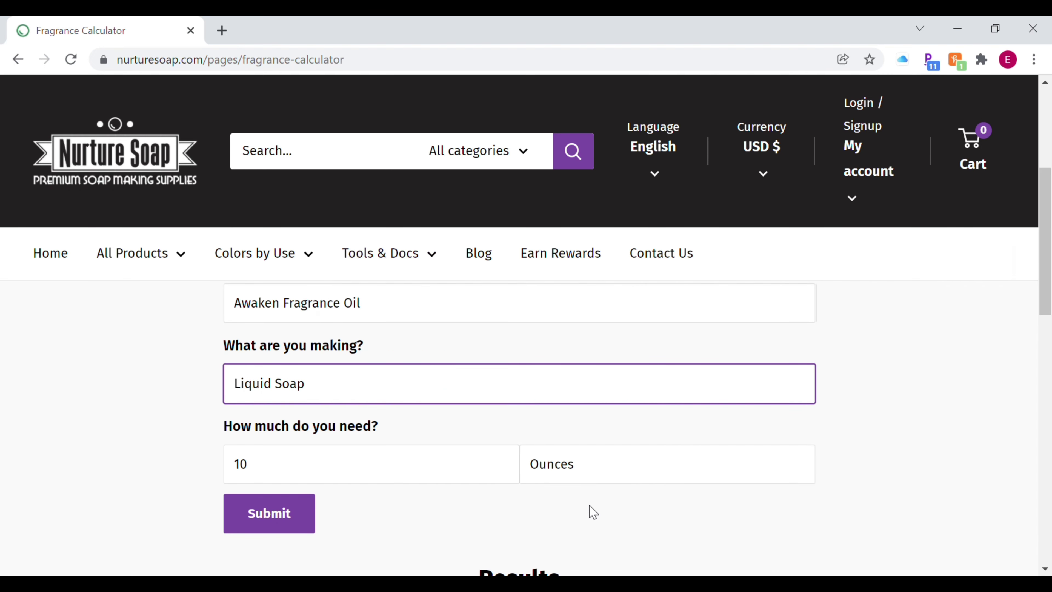
{"action": "left_click", "coordinate": [603, 473]}
{"action": "key", "text": "Down"}
{"action": "left_click", "coordinate": [336, 462]}
{"action": "key", "text": "BackSpace"}
{"action": "key", "text": "BackSpace"}
{"action": "type", "text": "300"}
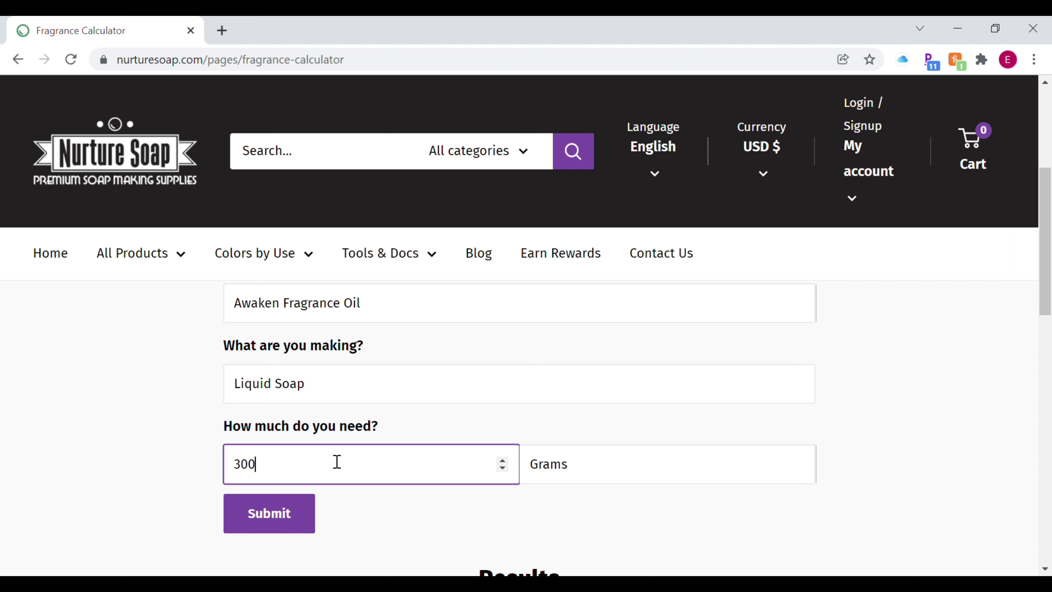
{"action": "left_click", "coordinate": [279, 512]}
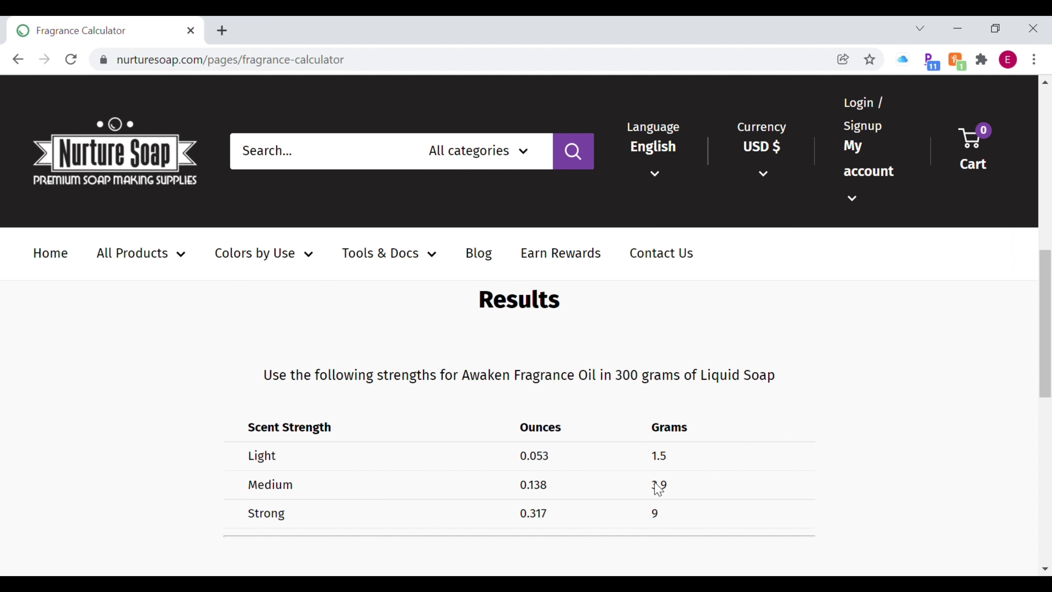
{"action": "scroll", "coordinate": [671, 501], "scroll_direction": "down", "scroll_amount": 3}
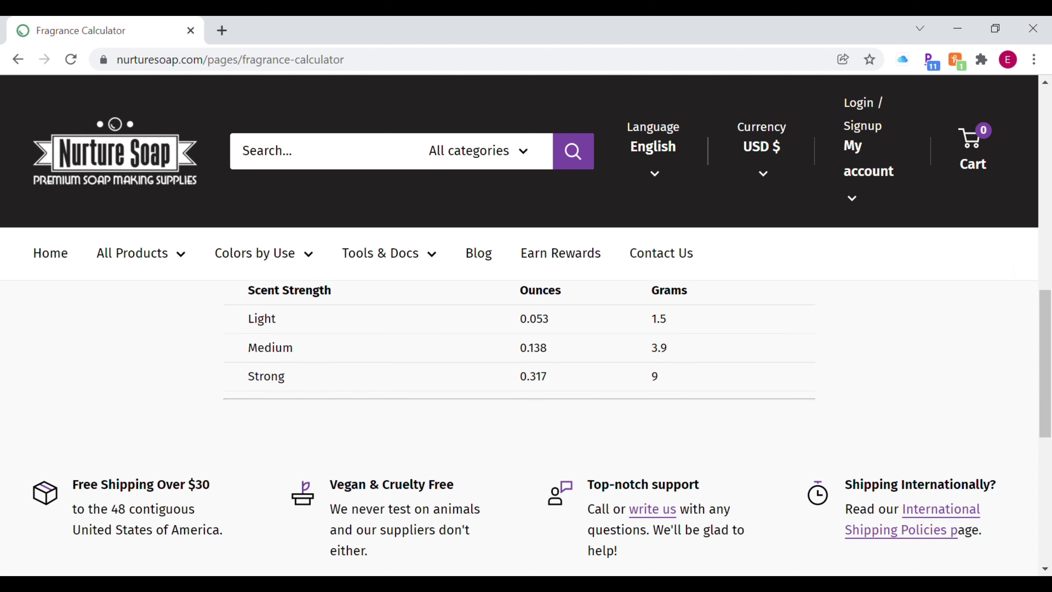
{"action": "scroll", "coordinate": [671, 500], "scroll_direction": "up", "scroll_amount": 3}
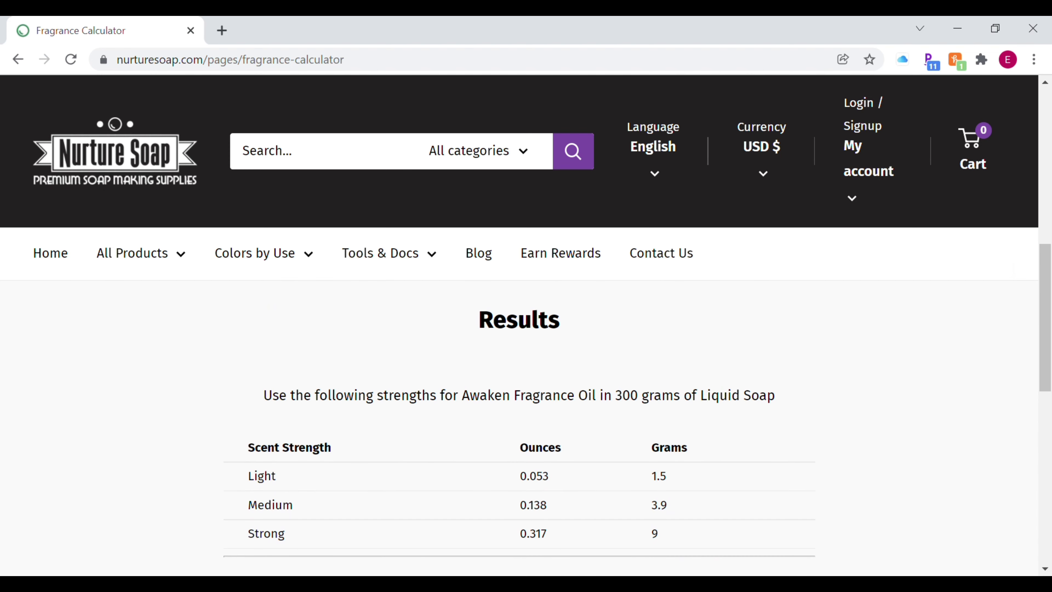